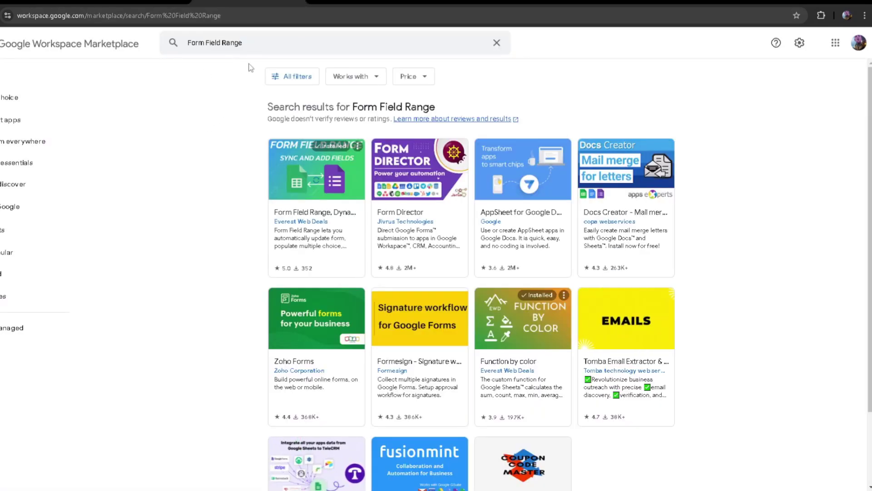
- Check the Form Field Range add-on's Marketplace listing, then return to the form editor
left_click(272, 181)
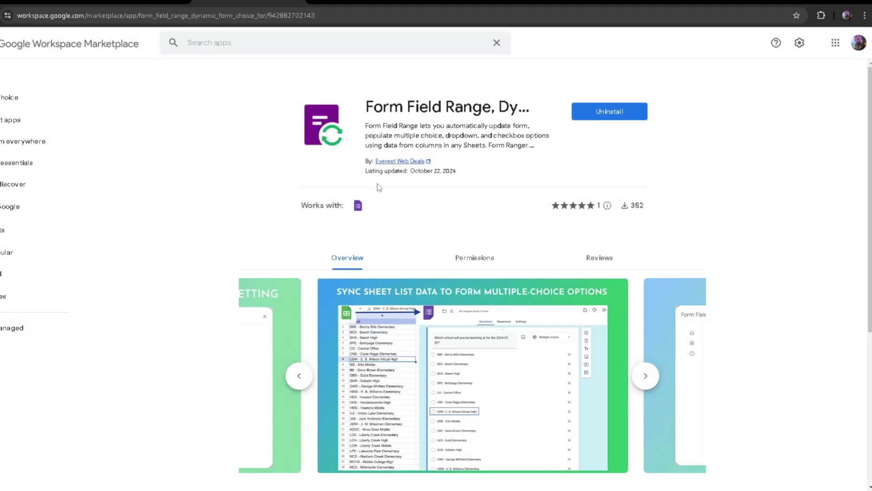
left_click(27, 5)
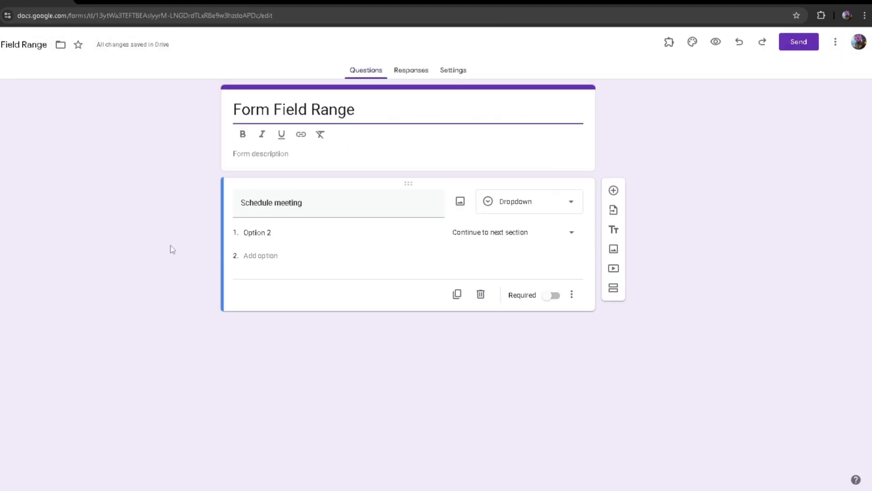
- Open the form's responses in the linked 'Form Field Range (Responses)' spreadsheet
left_click(406, 73)
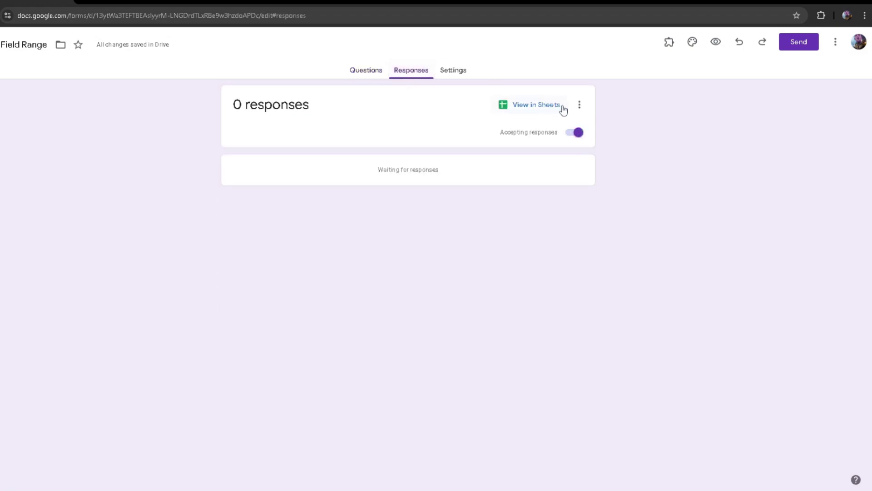
left_click(579, 105)
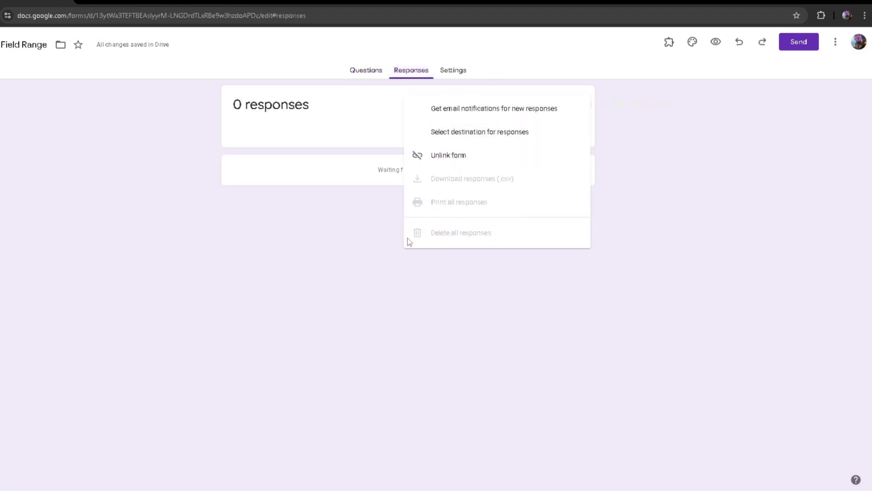
left_click(357, 234)
left_click(366, 72)
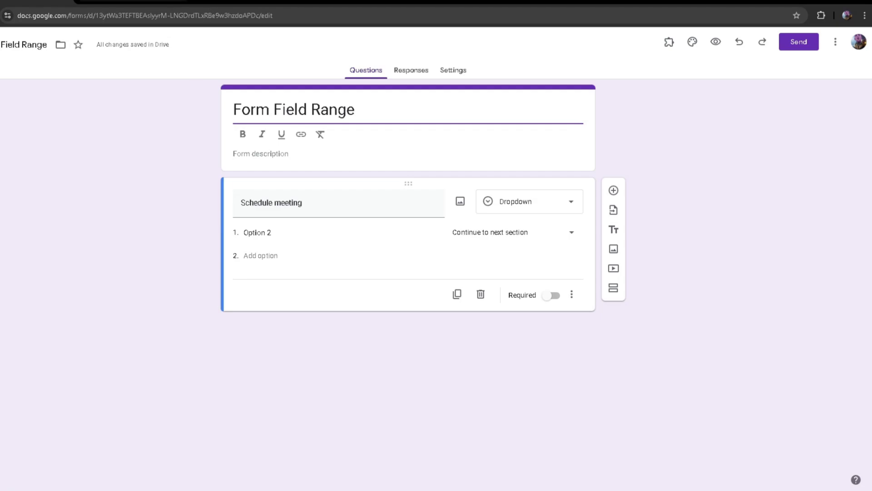
left_click(411, 73)
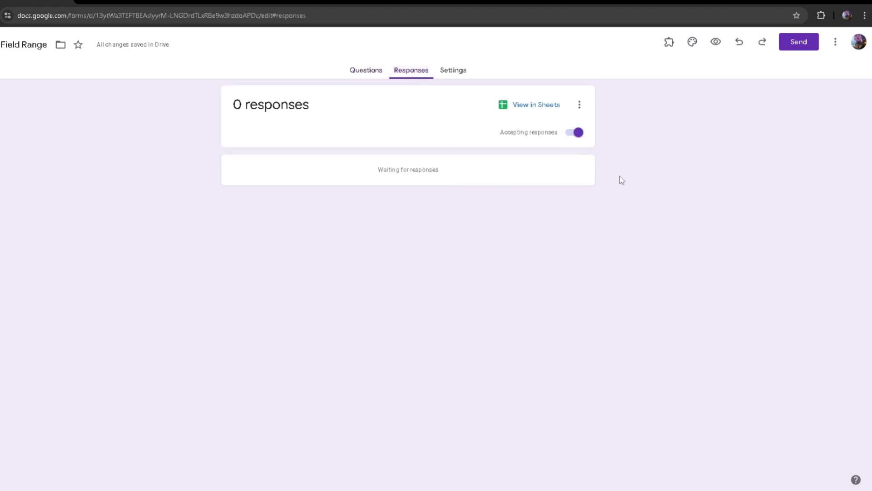
left_click(526, 105)
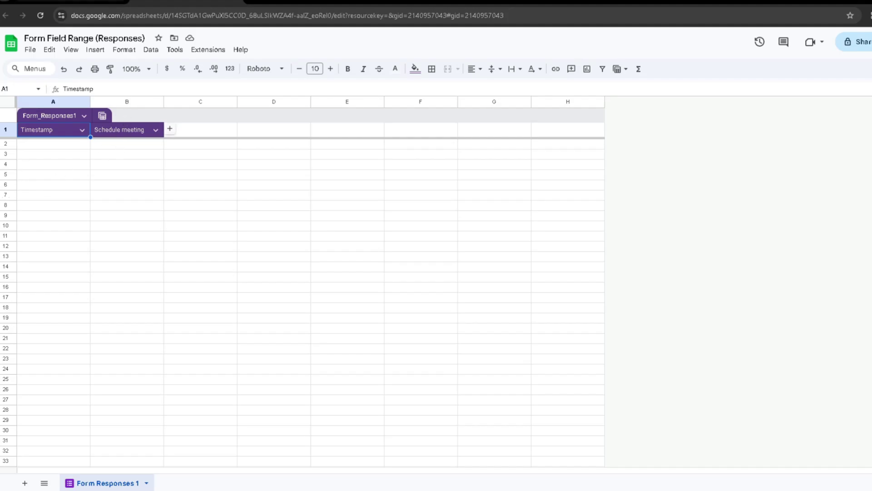
- Review the Schedule meeting answers in column B, then add a blank Sheet5
left_click(68, 2)
left_click(420, 71)
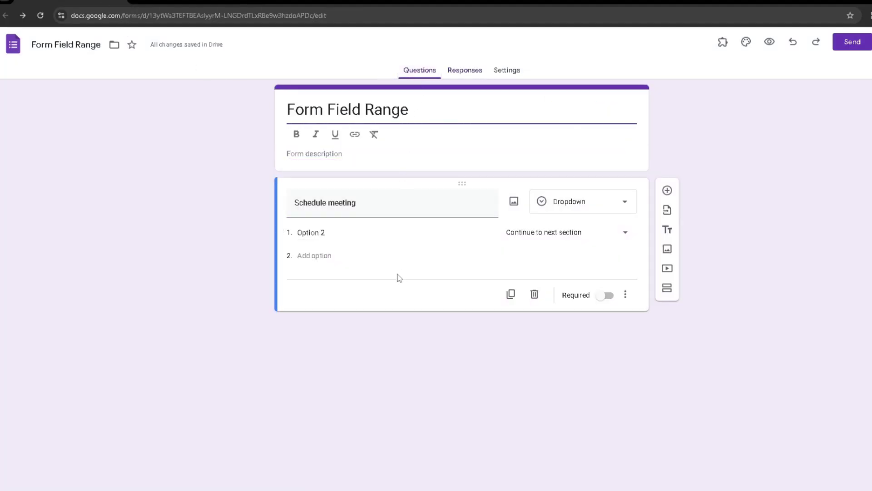
left_click(68, 2)
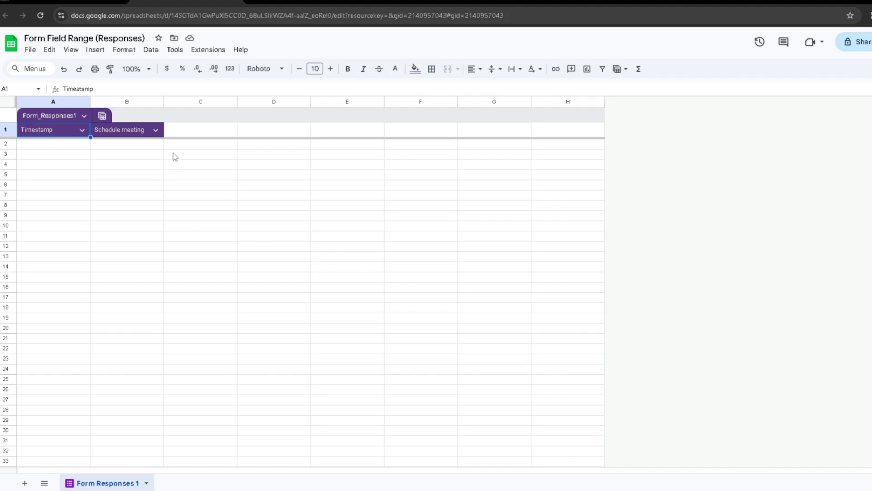
left_click_drag(136, 144, 143, 451)
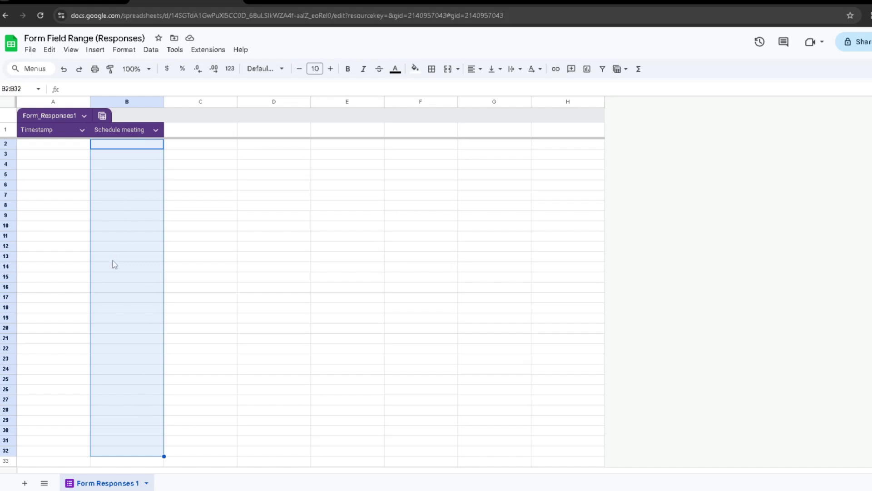
key("Escape")
left_click(24, 482)
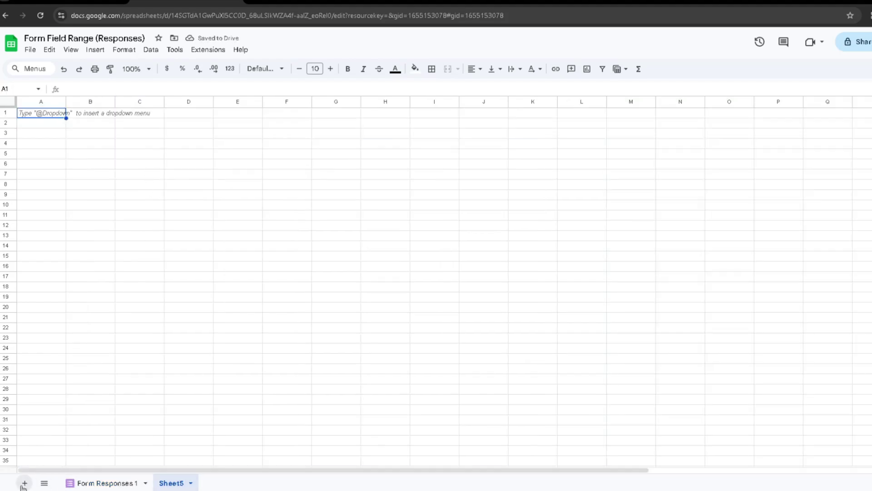
- Rename Sheet5 to 'Schedule meeting'
left_click(191, 483)
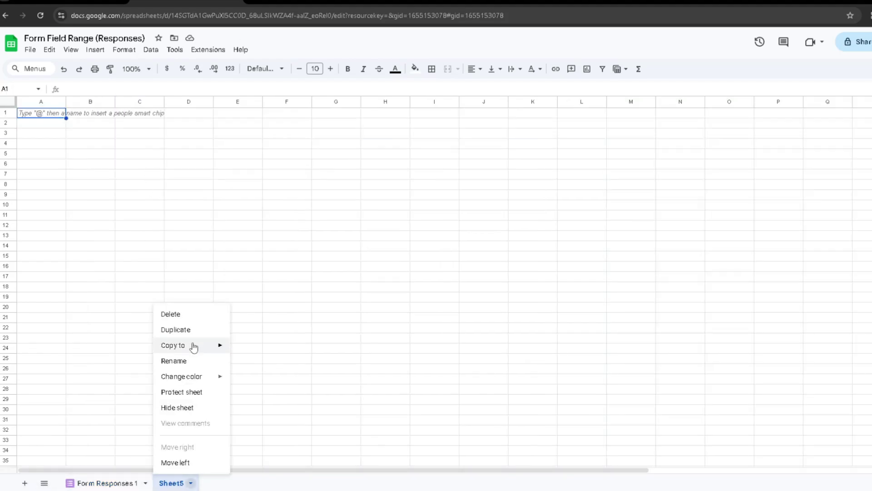
left_click(174, 361)
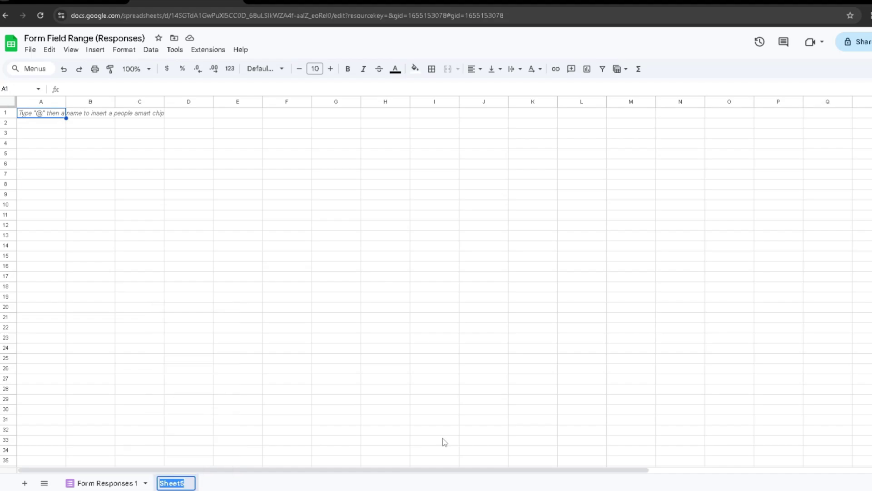
type("Sched")
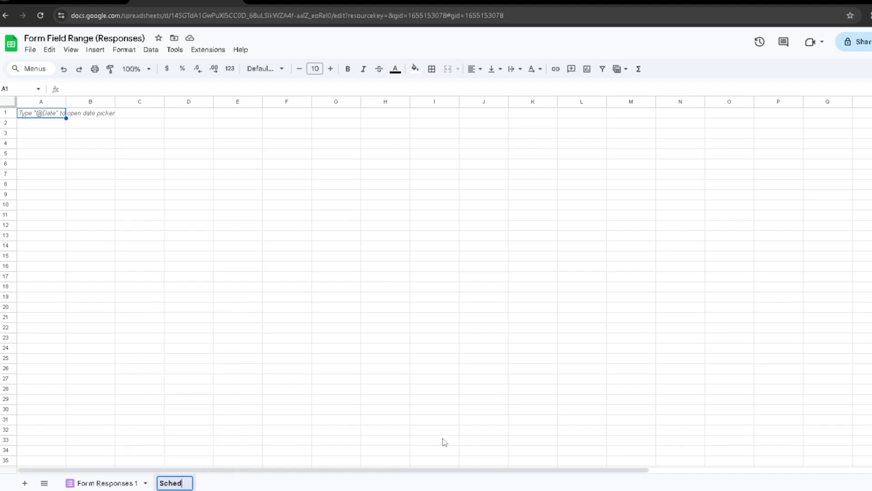
type("ule meeting")
key("Return")
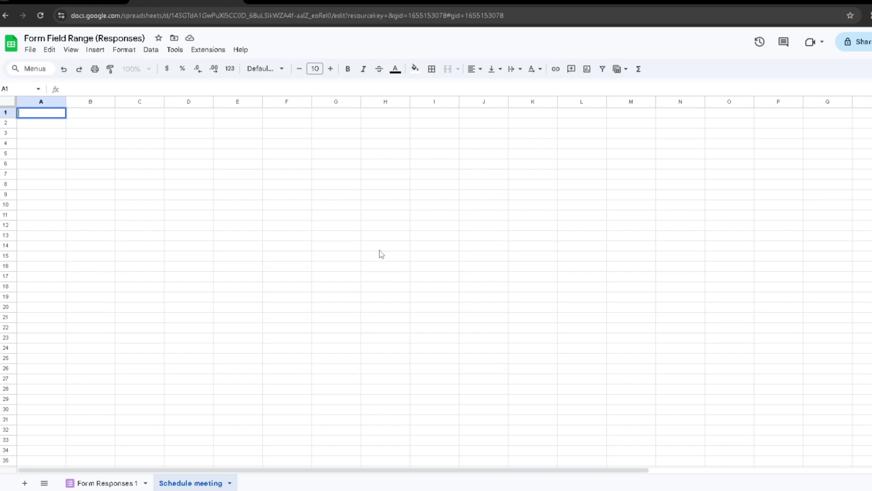
- Enter the headers Options, Responses, Limit and Fliter in A1:D1
type("Opt")
key("BackSpace")
key("BackSpace")
type("t")
key("BackSpace")
type("ptions")
key("Tab")
type("Responsews")
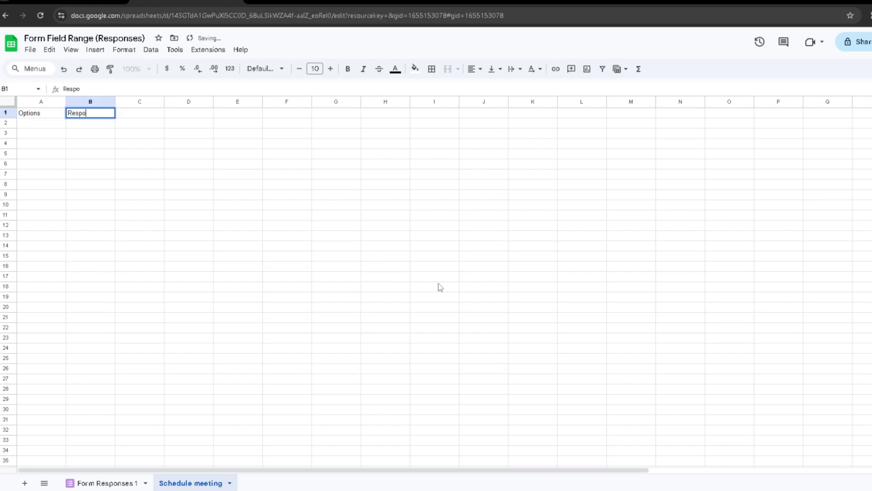
key("BackSpace")
key("BackSpace")
type("s")
key("Tab")
type("Limit")
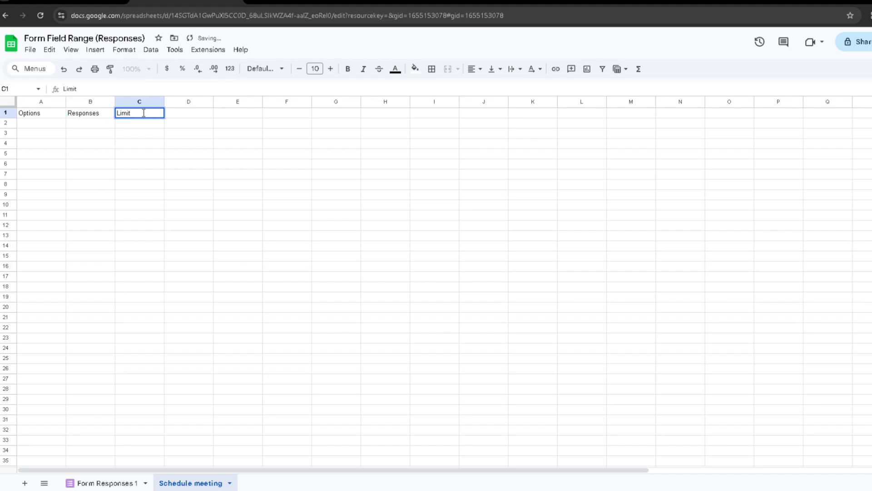
key("Tab")
type("Fliter")
left_click(140, 195)
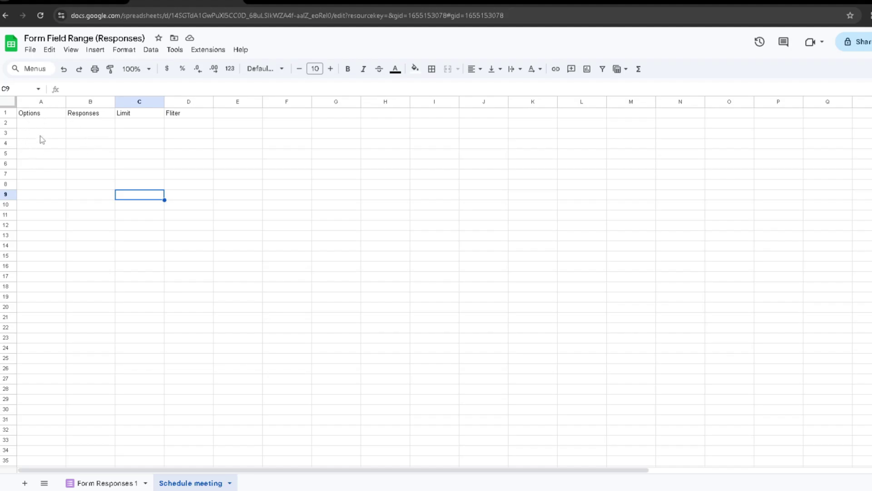
left_click(71, 2)
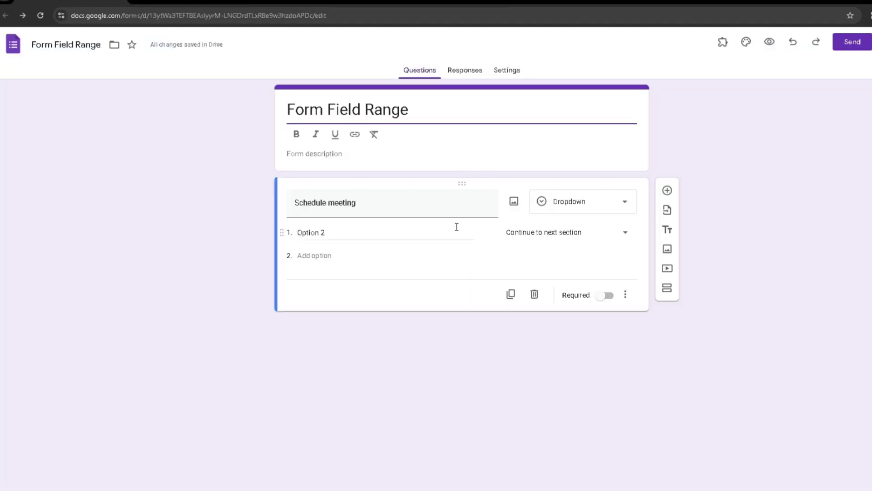
- Enter 2:00 PM, 3:00 PM and 4:00 AM in cells A2:A4 of the Schedule meeting sheet
left_click(155, 6)
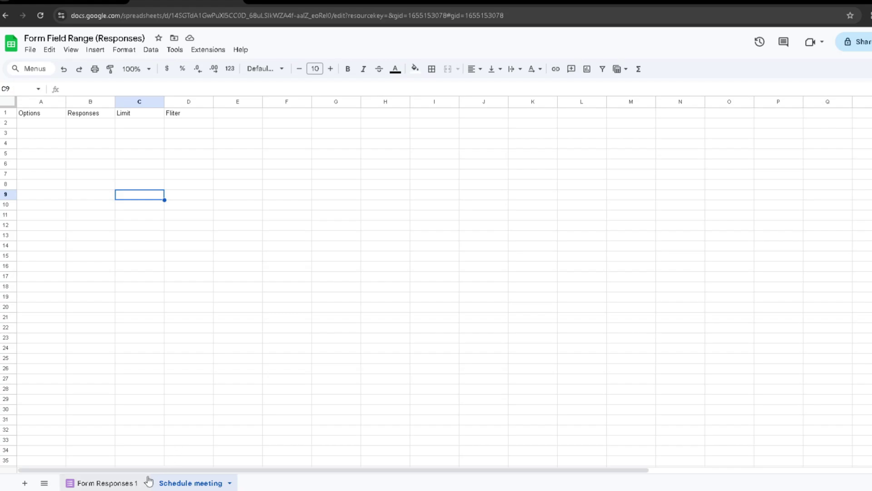
left_click(39, 127)
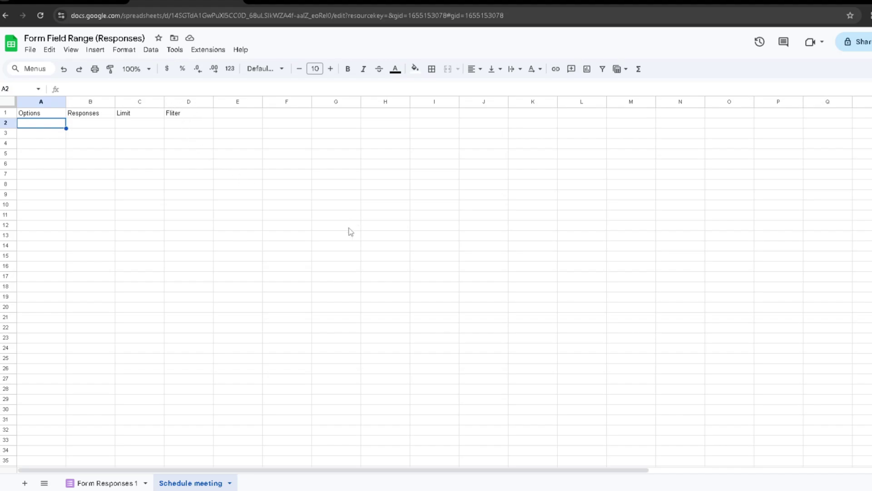
key("Return")
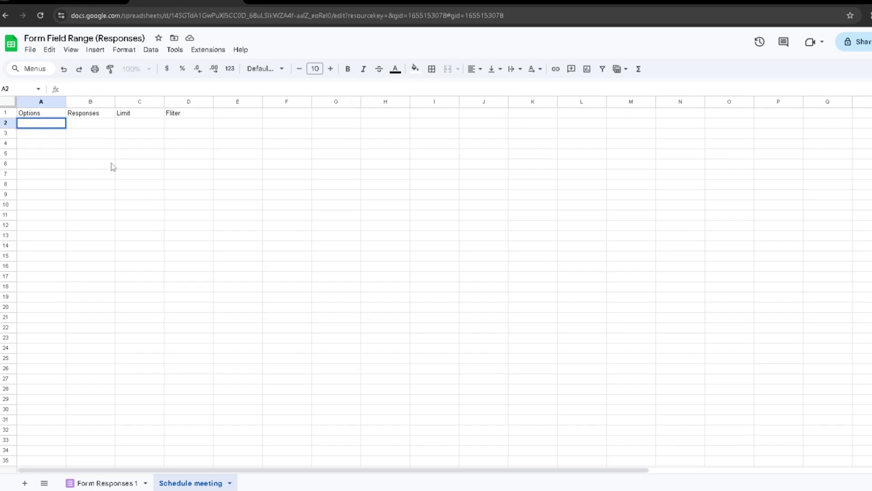
type("2:00 PM")
key("Return")
type("3:00PM")
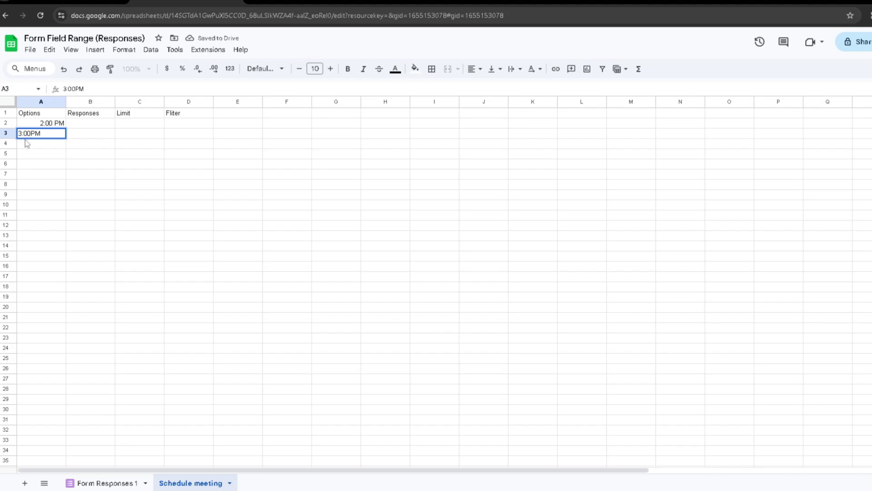
key("Return")
type("4:00 AM")
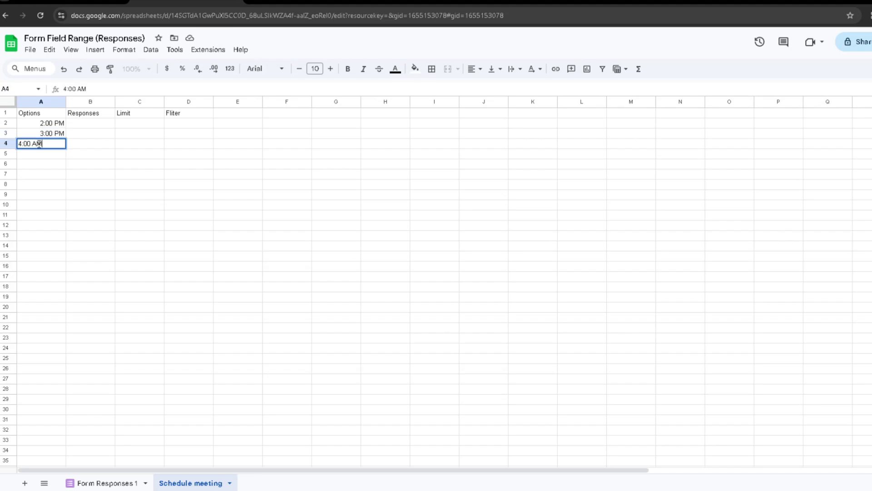
left_click(91, 184)
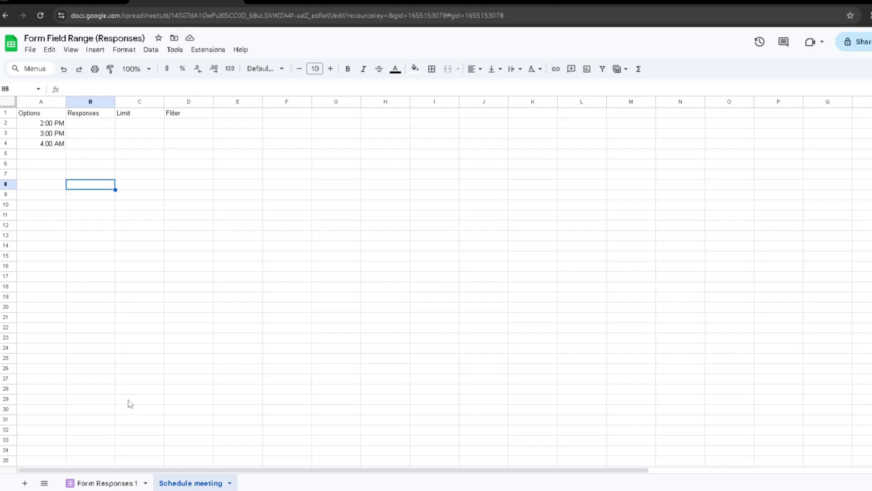
- Start a COUNTIF formula in B2 referencing 'Form Responses 1' after checking its response column
left_click(108, 482)
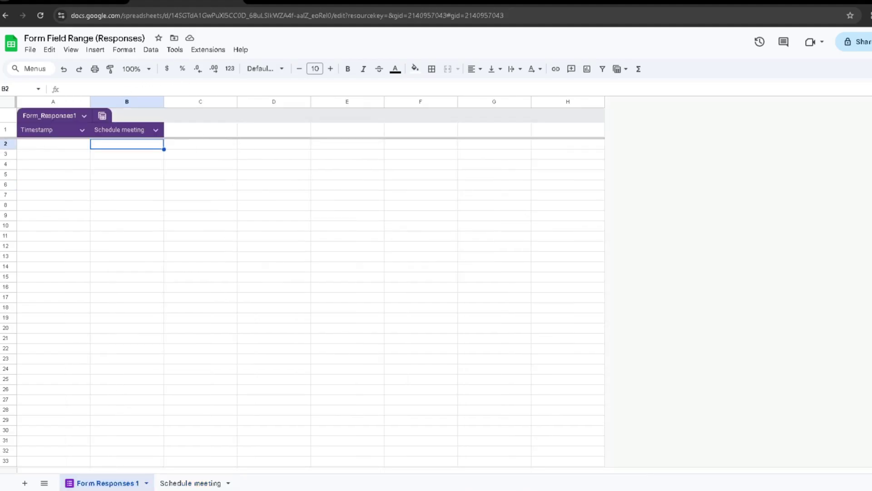
left_click(190, 482)
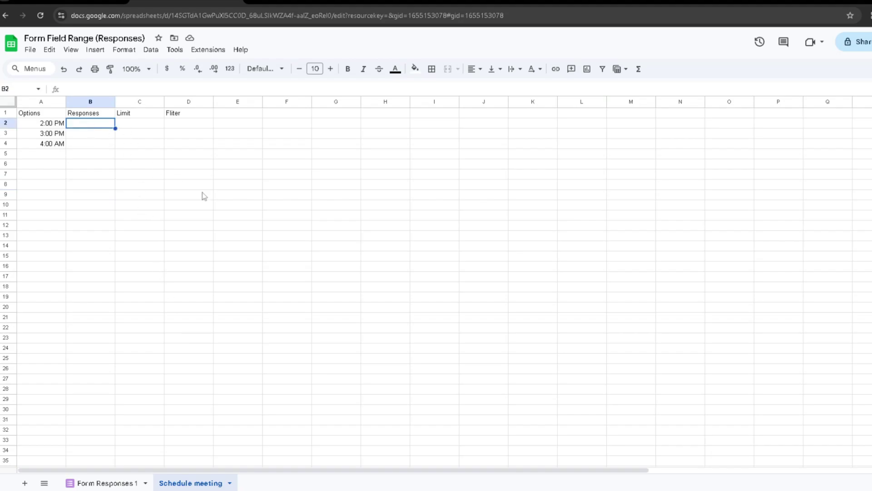
type("=COUNTIF")
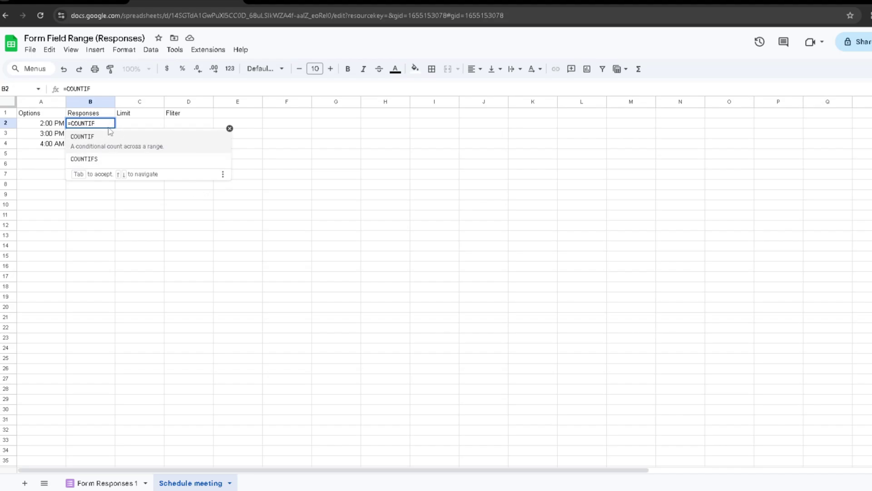
left_click(109, 138)
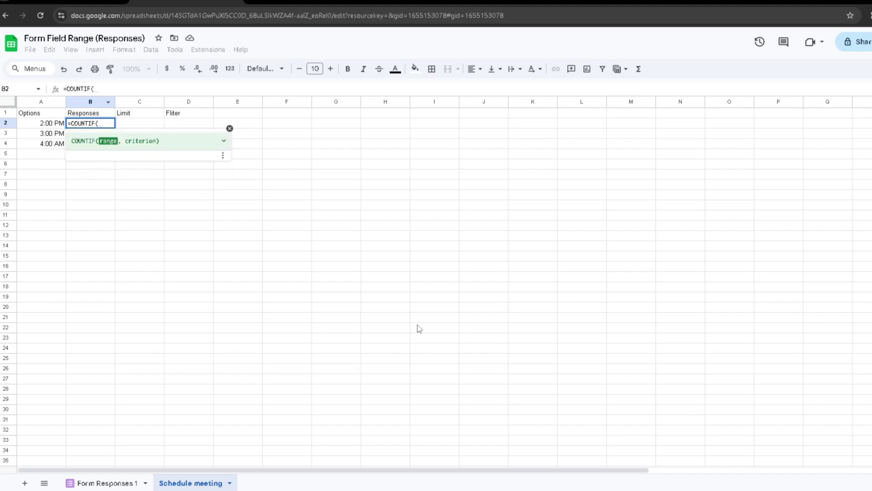
type("'")
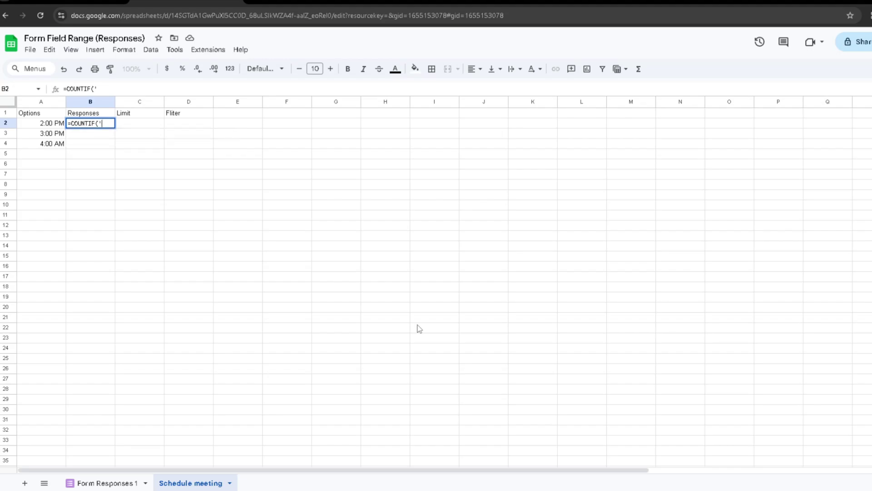
type("Form")
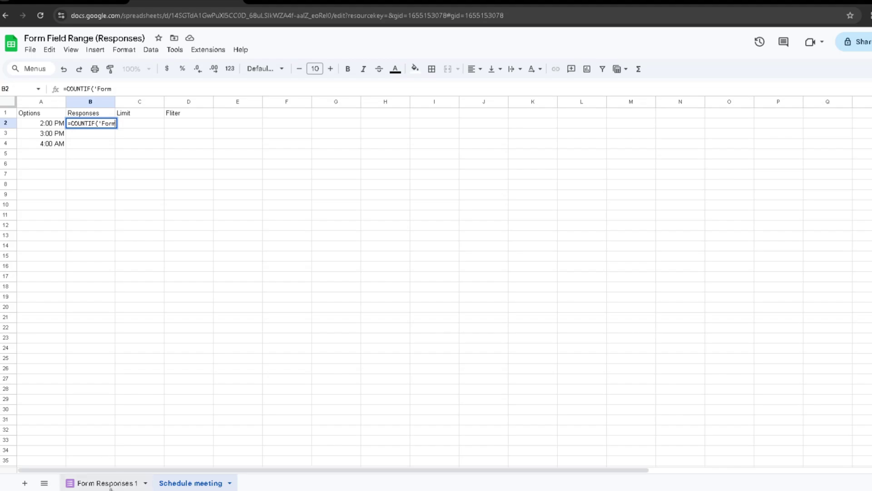
type(" Respon")
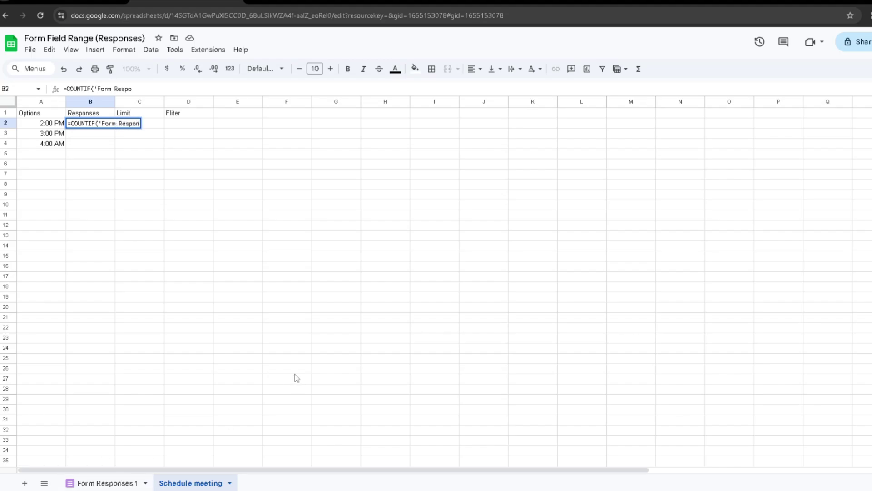
type("ses 1'")
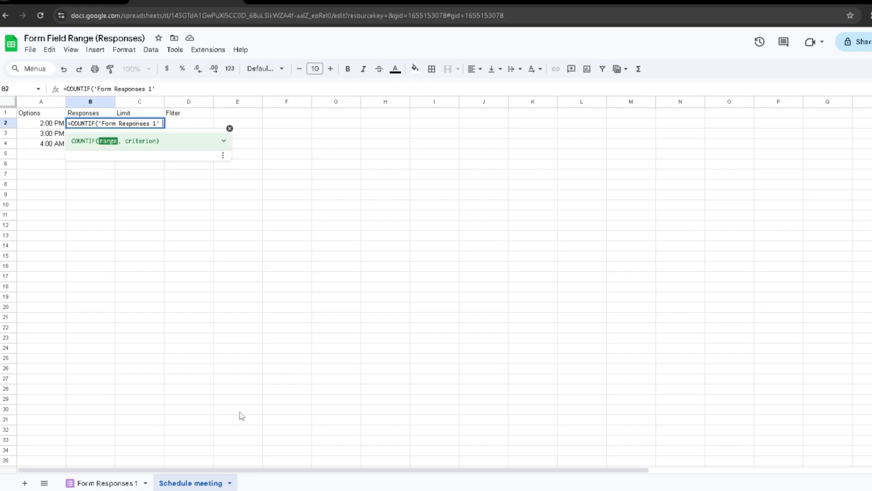
left_click(105, 483)
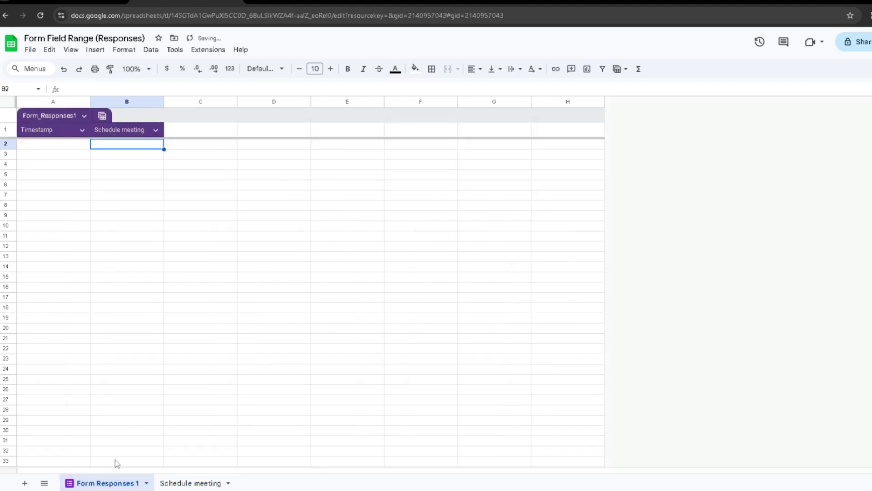
left_click(122, 131)
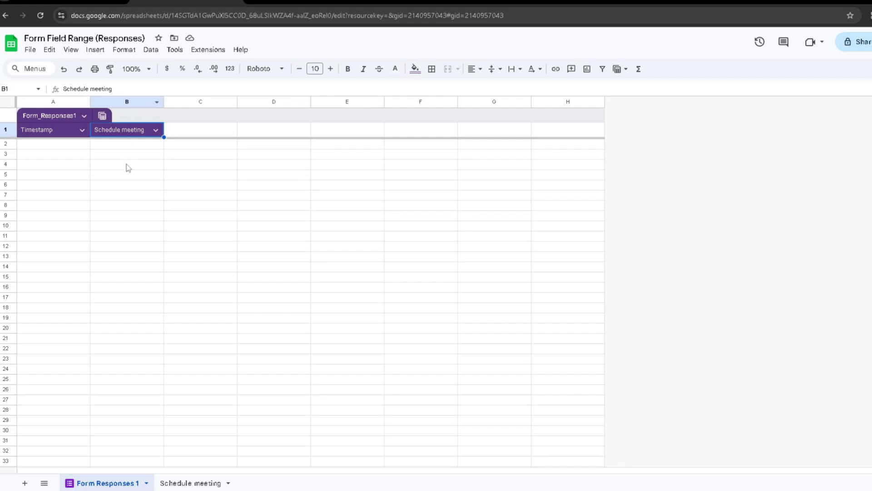
left_click(218, 482)
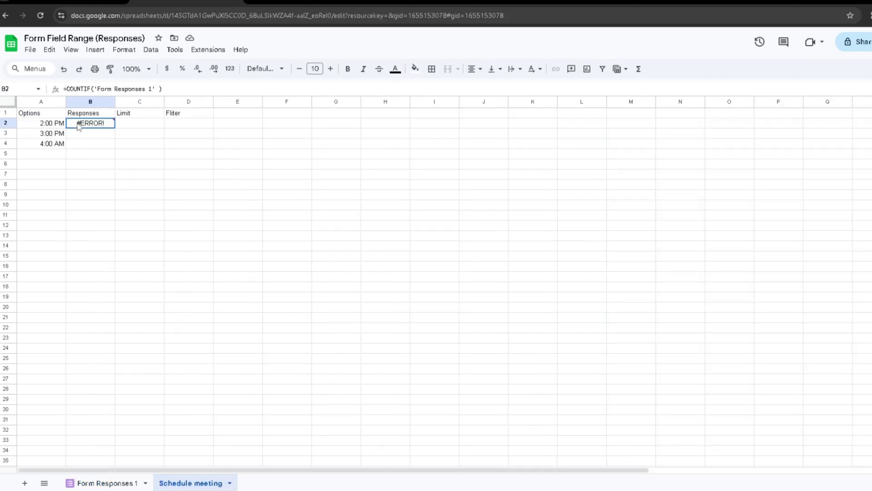
- Complete B2 as =COUNTIF('Form Responses 1'!B:B, A2)
double_click(96, 126)
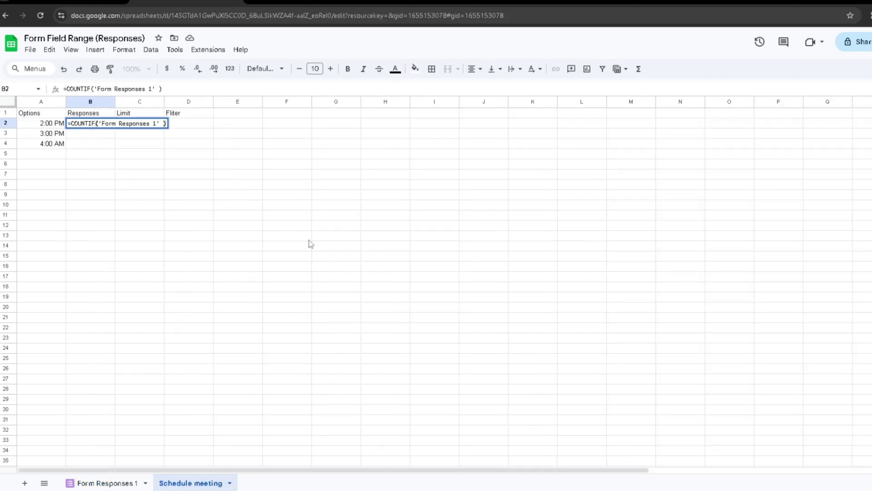
key("Left")
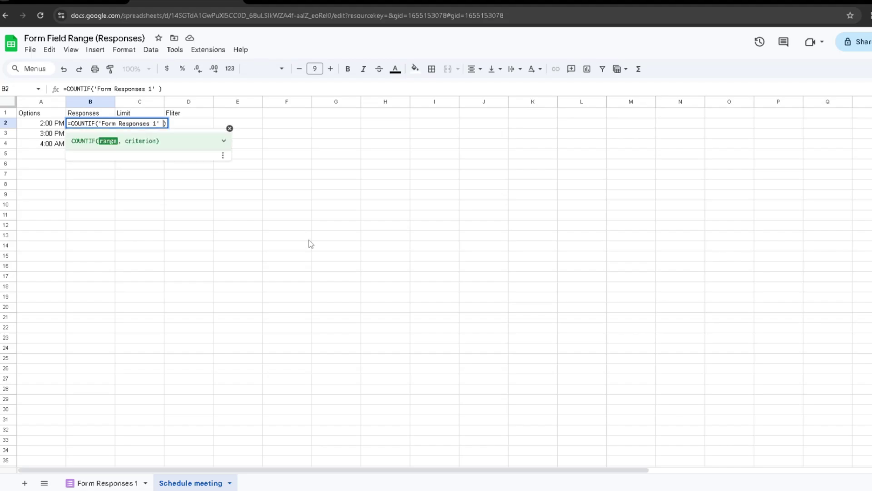
type("!B")
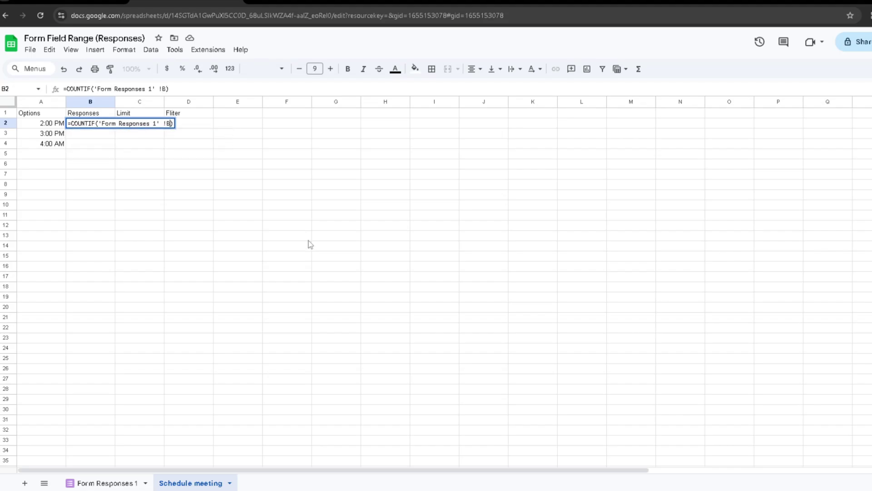
type(":B")
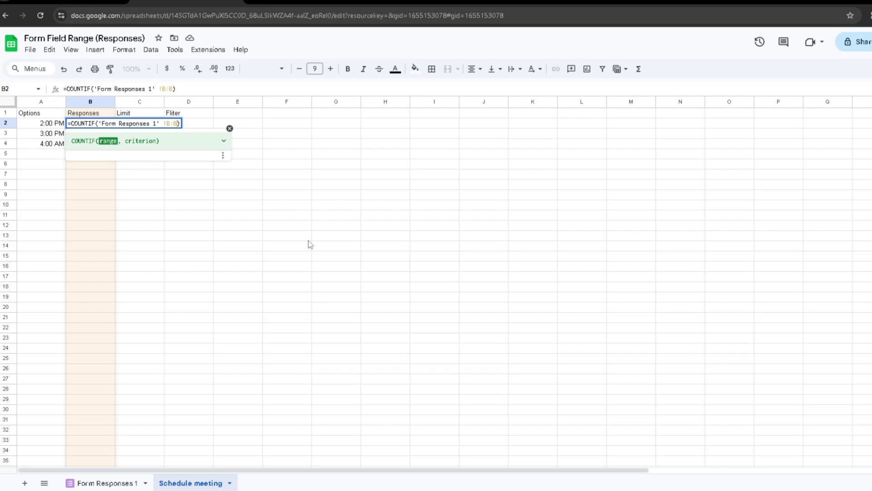
type(", ")
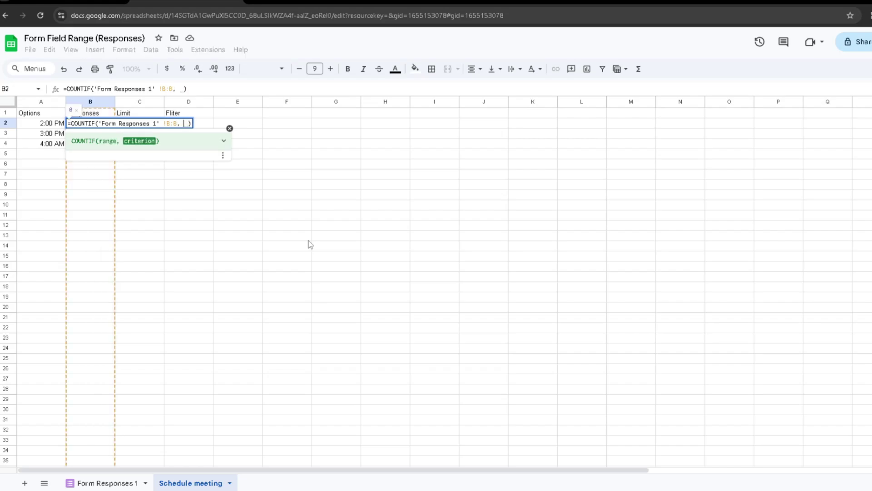
type("A2")
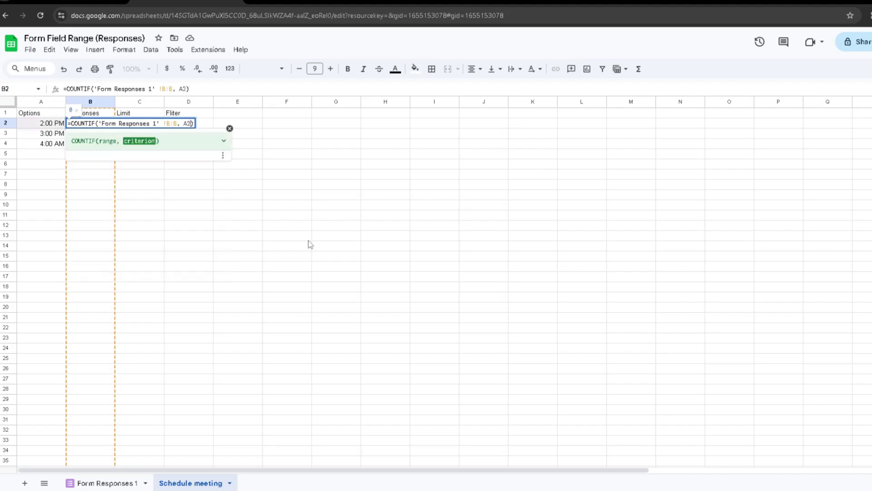
key("Return")
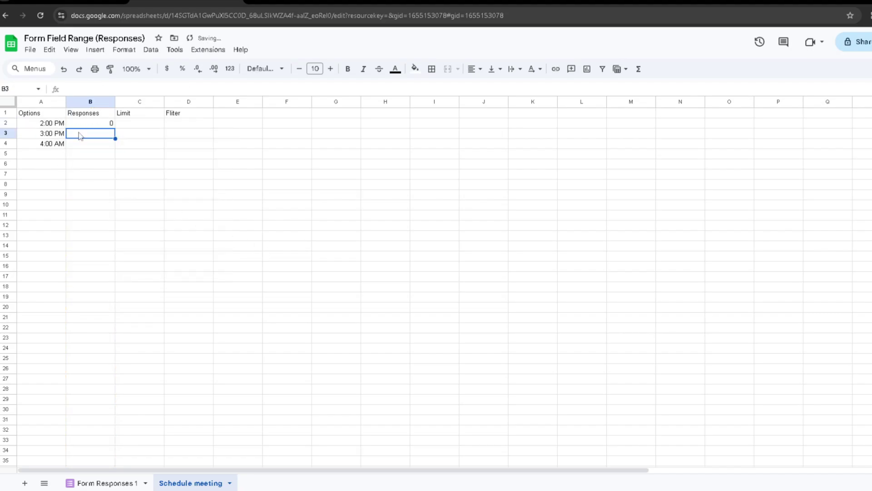
- Review B2's COUNTIF formula and check the form's Responses page
triple_click(105, 123)
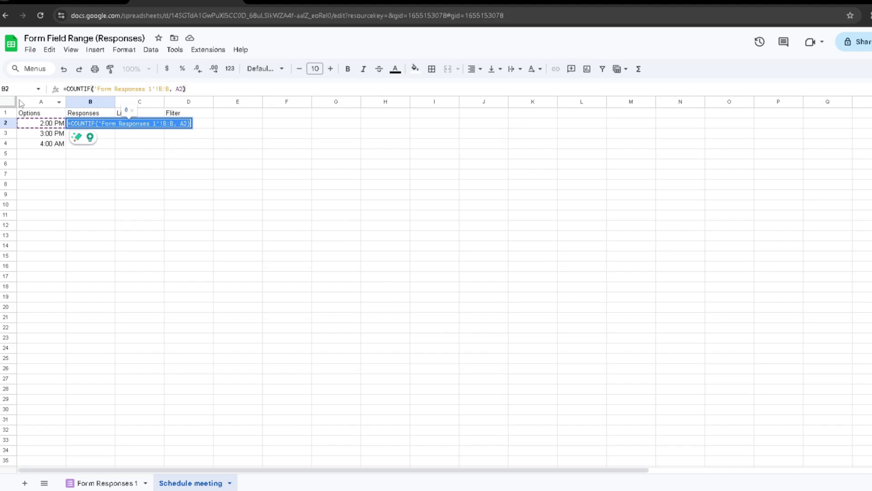
left_click(140, 144)
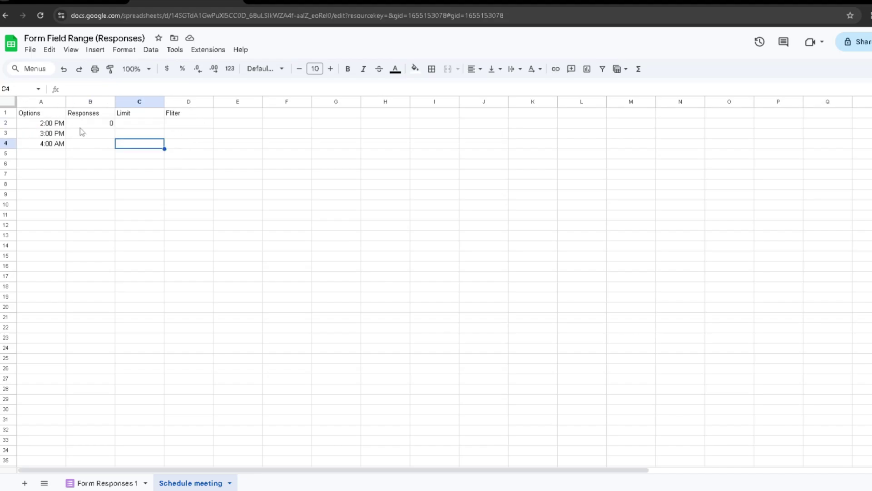
left_click(71, 1)
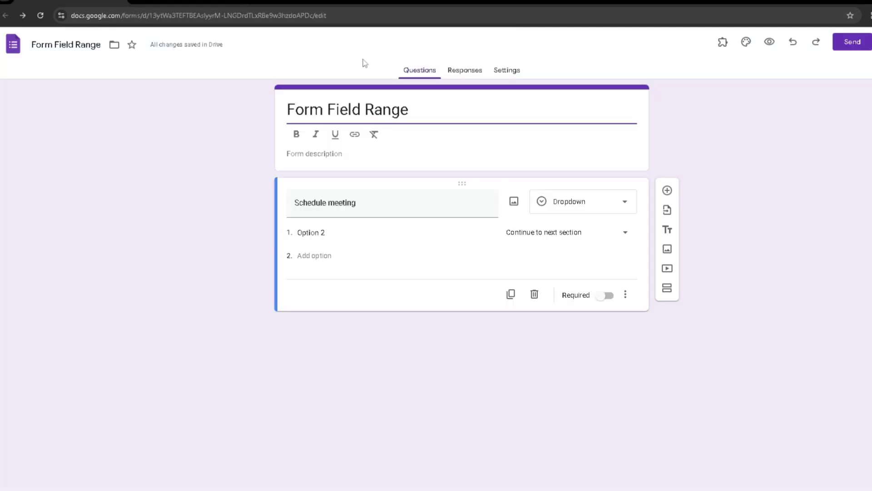
left_click(465, 64)
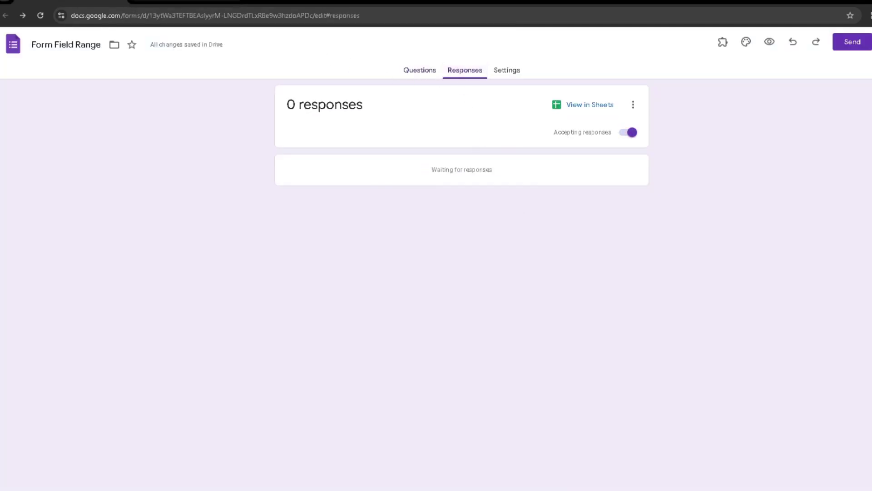
left_click(187, 1)
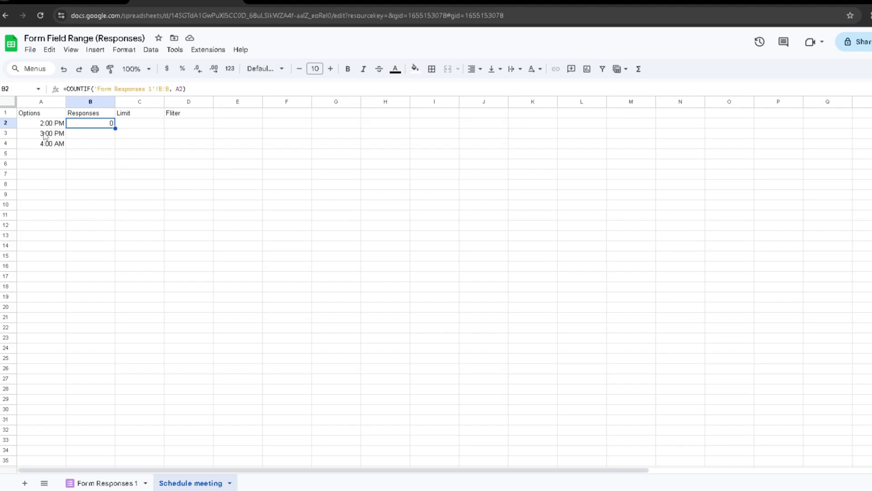
- Copy the B2 count formula down to B3 and B4
left_click_drag(116, 129, 116, 147)
left_click(99, 135)
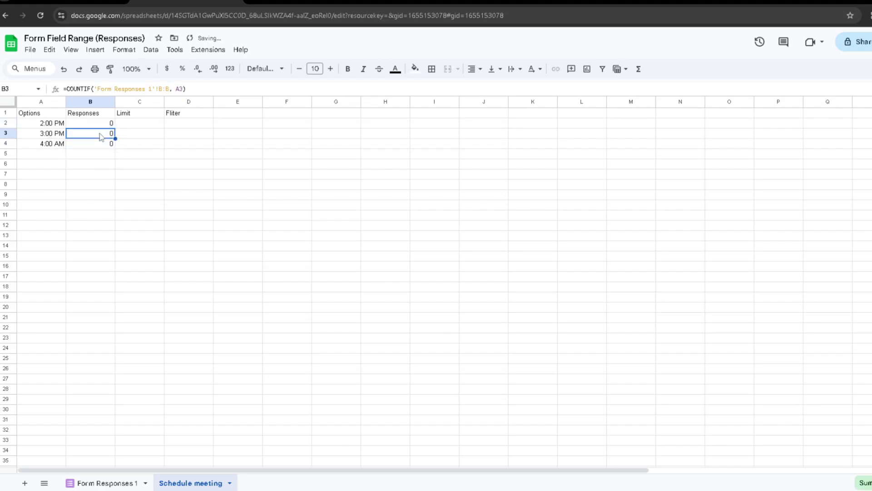
left_click(95, 144)
left_click(100, 135)
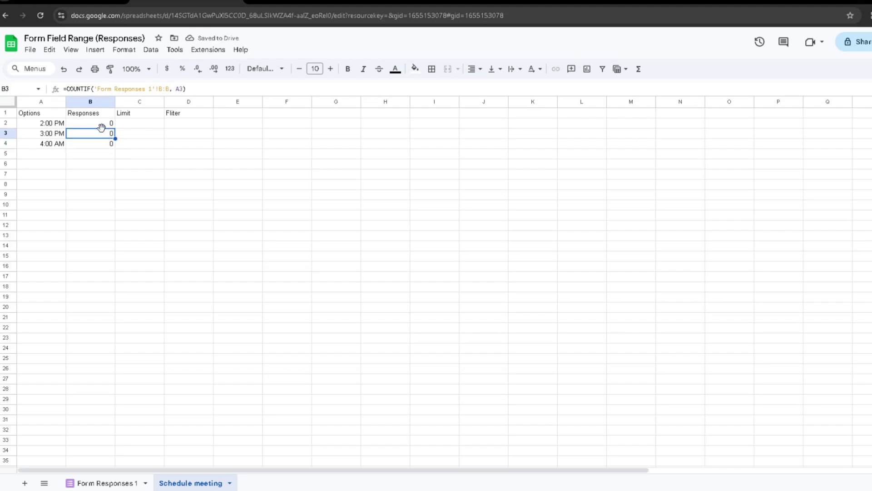
- Enter limits 1, 3 and 5 in C2:C4
left_click(139, 124)
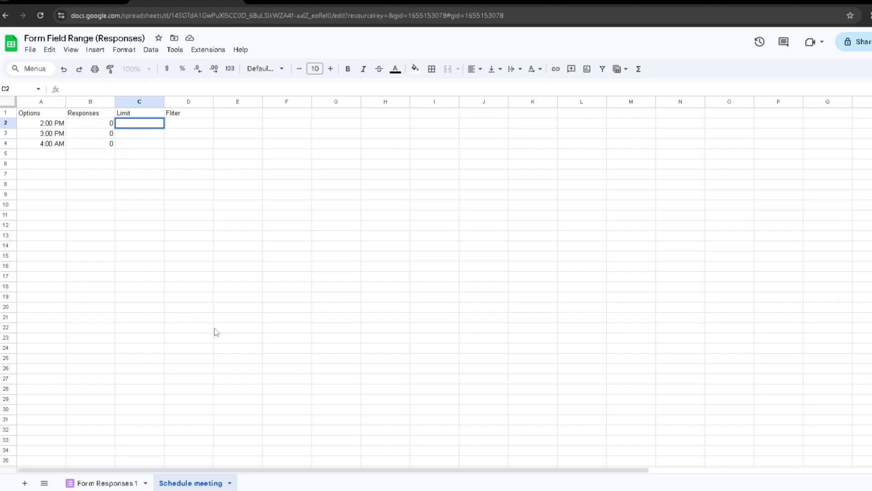
type("2")
key("Return")
key("Up")
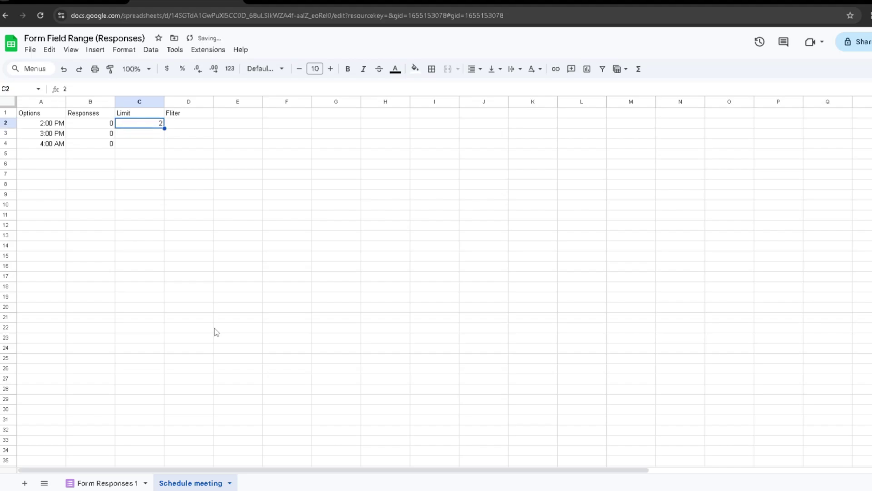
type("1")
key("Return")
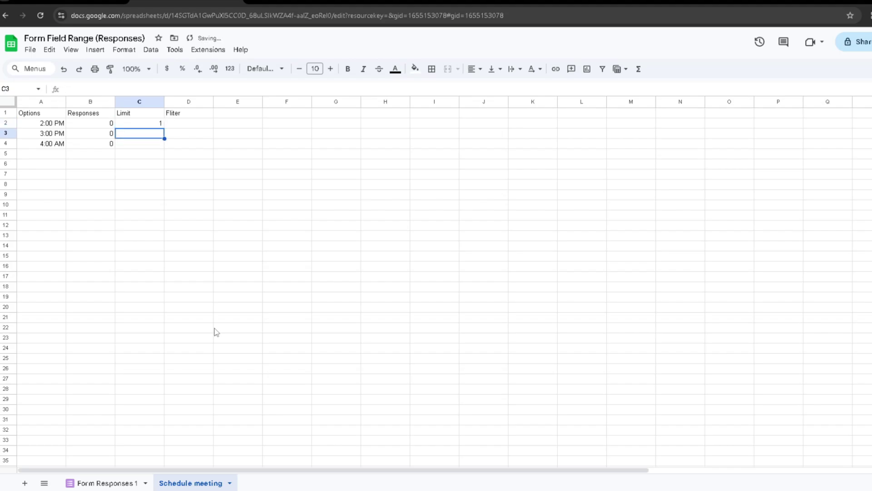
type("3")
key("Return")
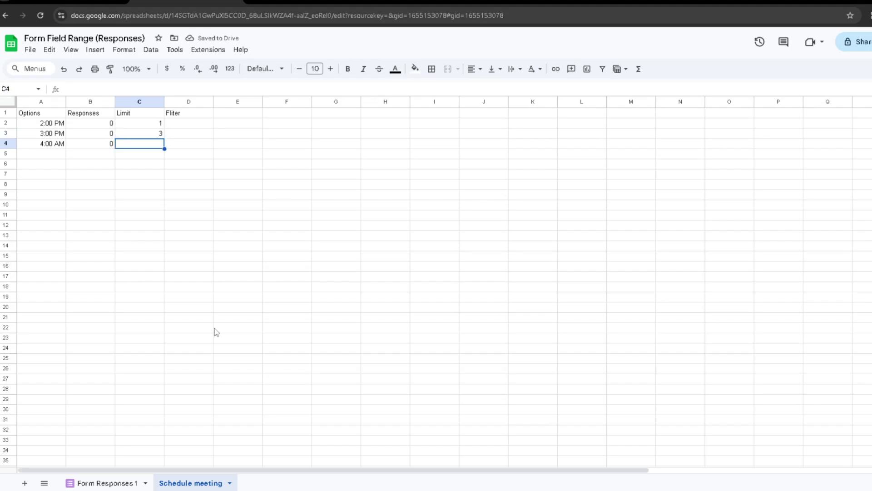
type("5")
key("Return")
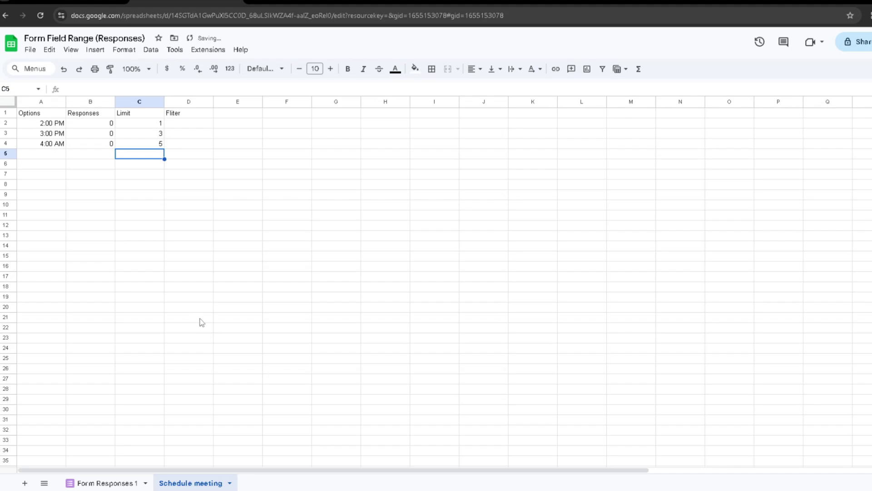
left_click(178, 126)
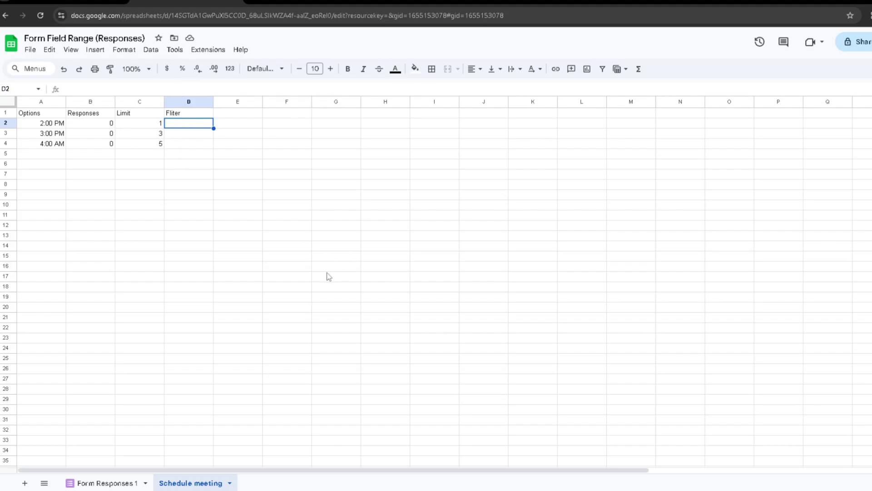
- Enter =FILTER(A2, B2<C2, A2) in D2 and autofill it down to D3:D4
type("=FILTER(")
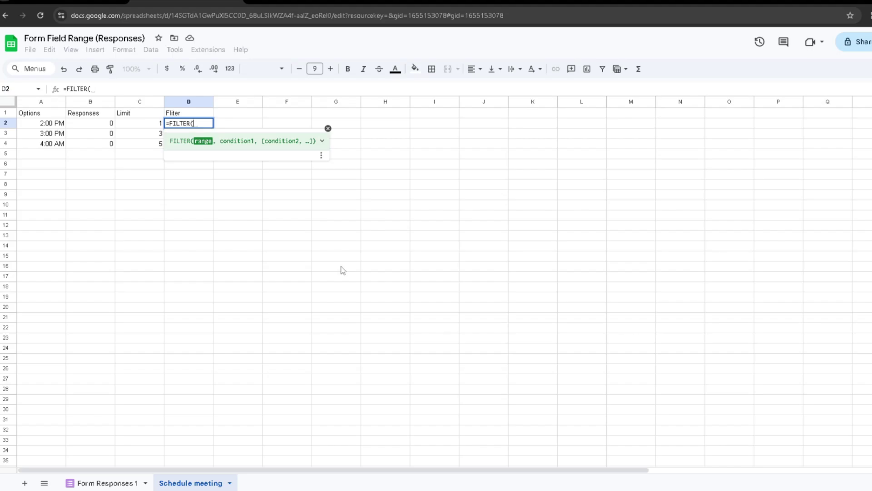
type("A2")
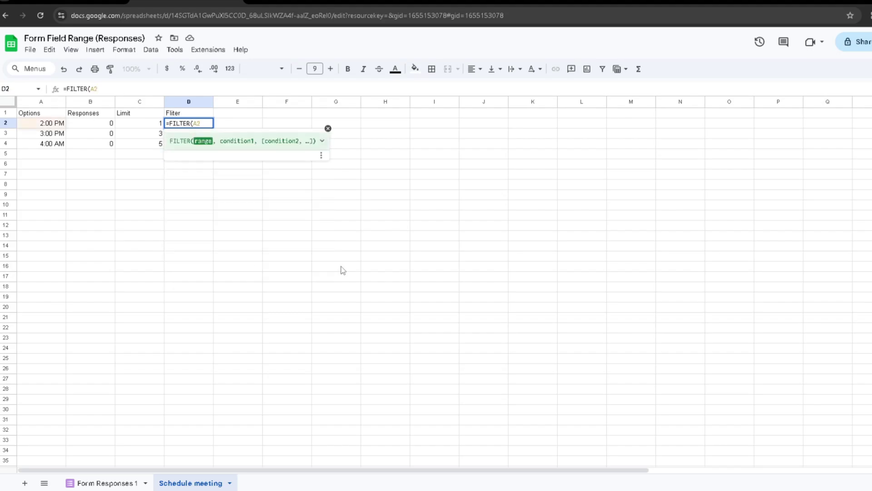
type(",")
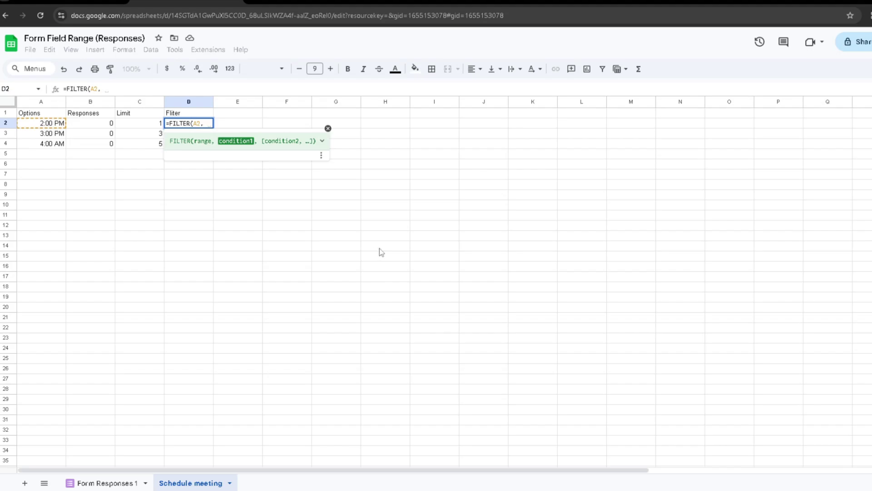
type("B2")
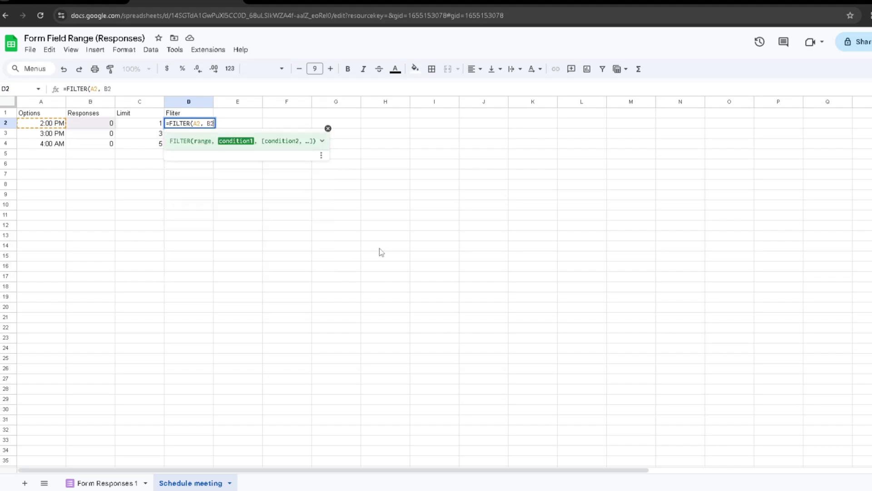
type("<")
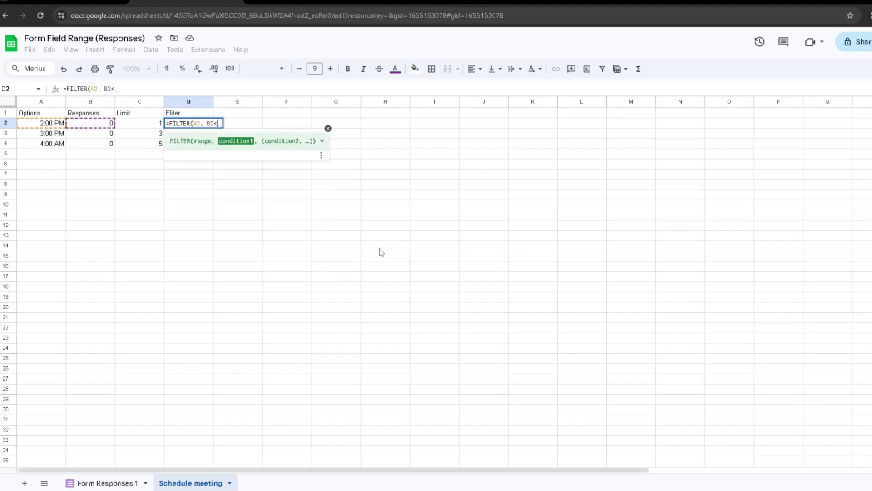
type("C2")
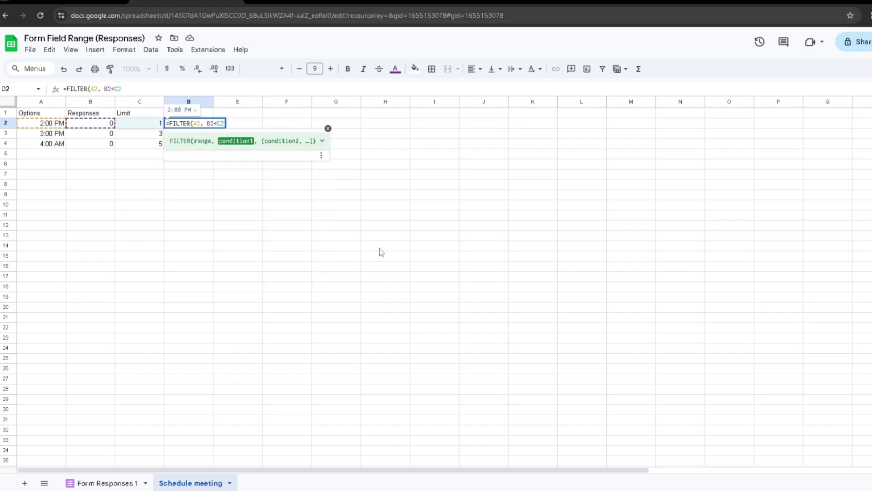
type(", ")
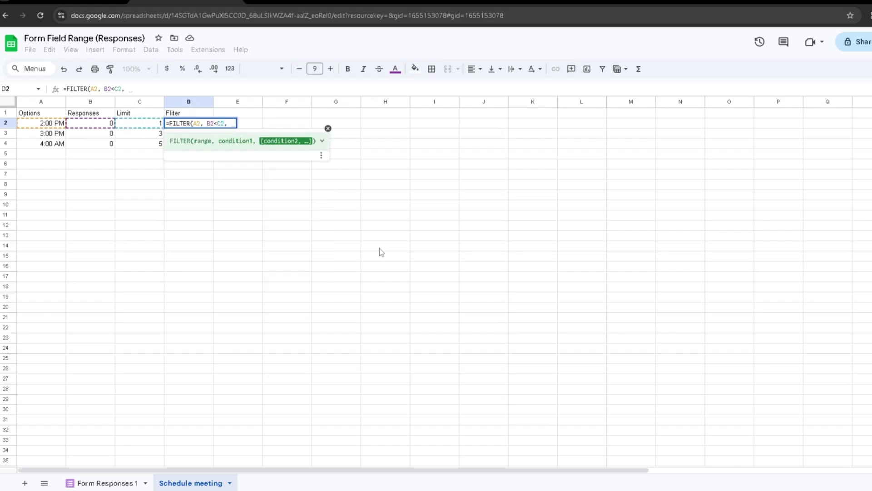
type("A2")
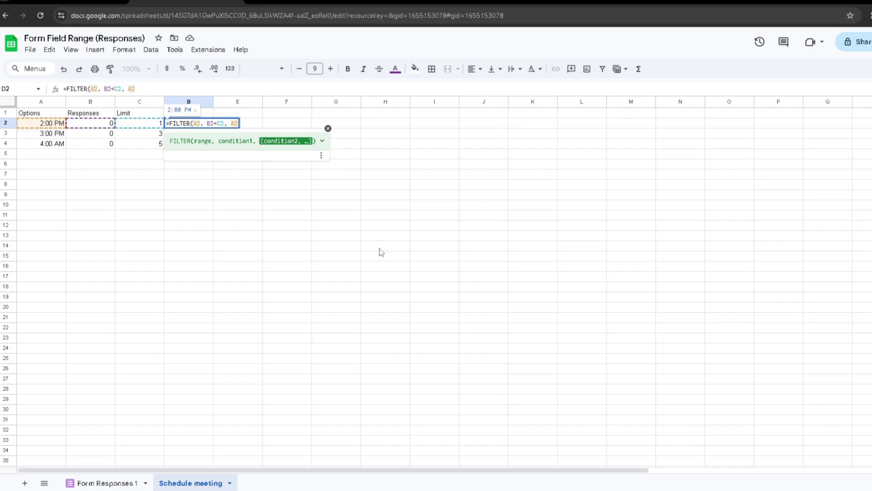
key("Return")
key("ctrl+Return")
left_click(224, 184)
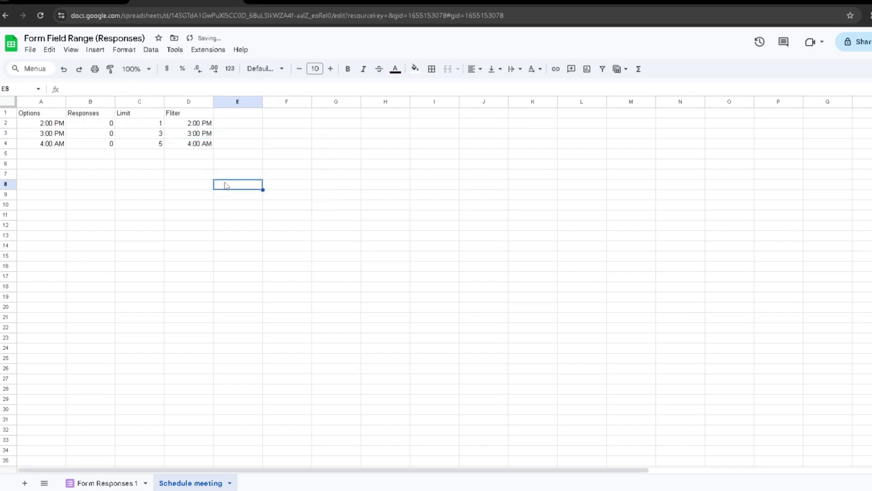
left_click(194, 125)
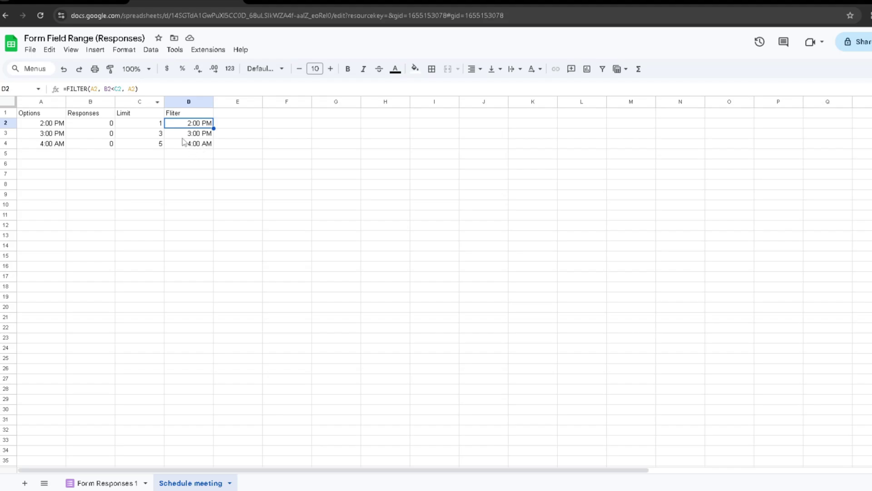
left_click(234, 196)
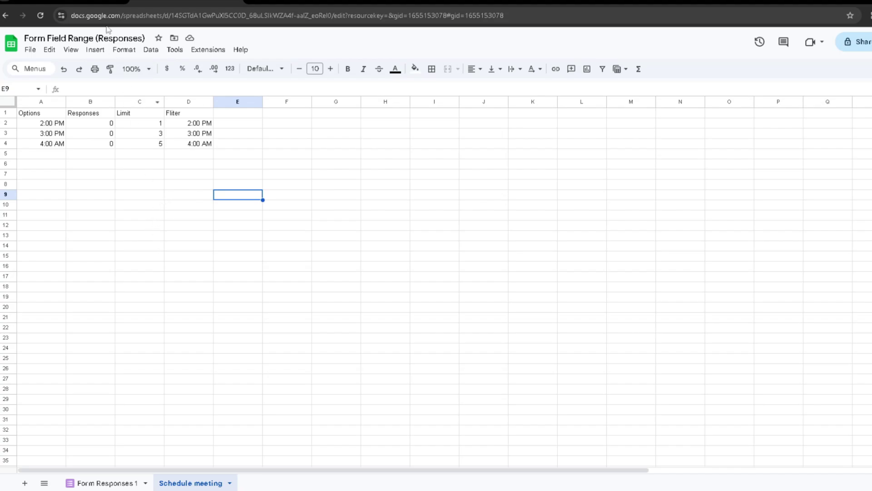
- Launch the Form Field Range add-on from the form's add-ons menu
left_click(109, 2)
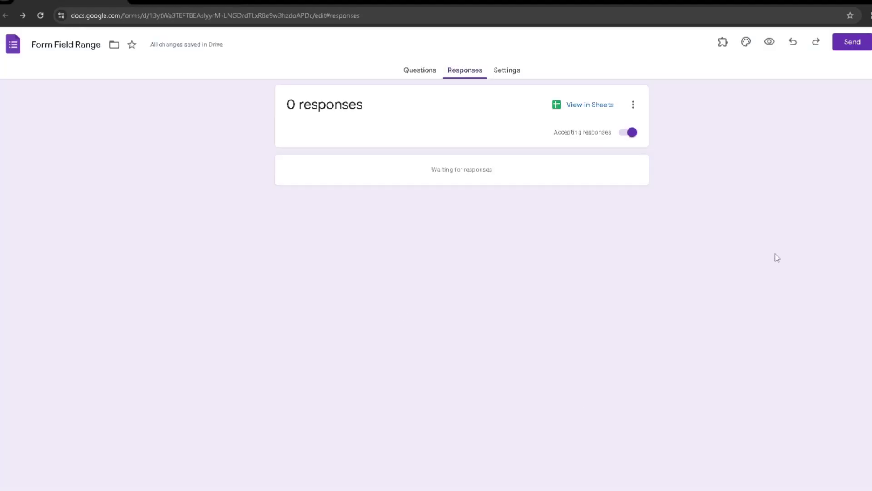
left_click(411, 80)
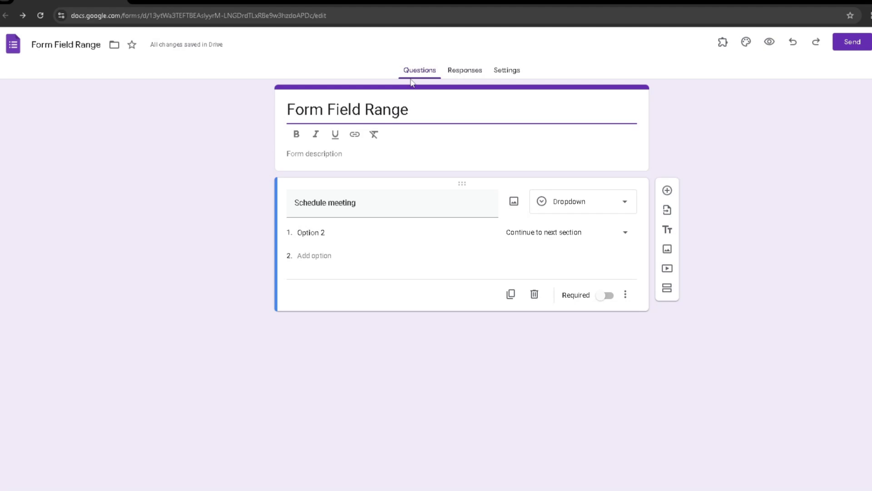
left_click(723, 42)
left_click(747, 116)
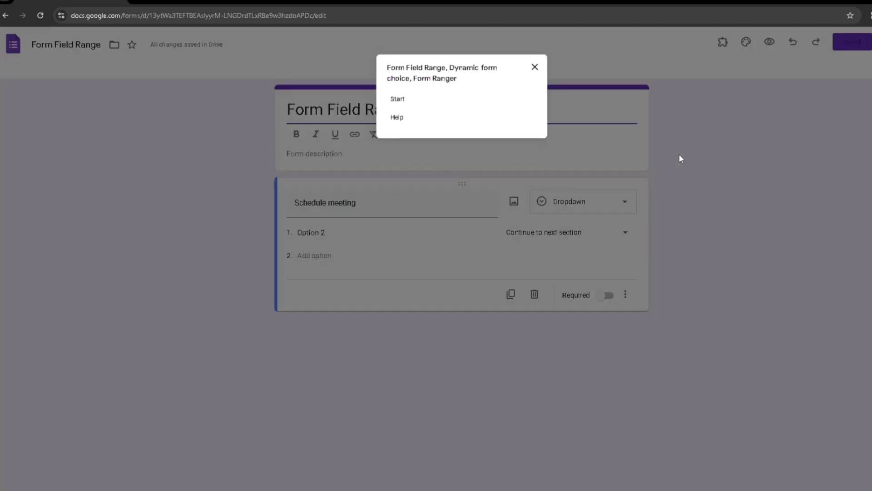
left_click(411, 99)
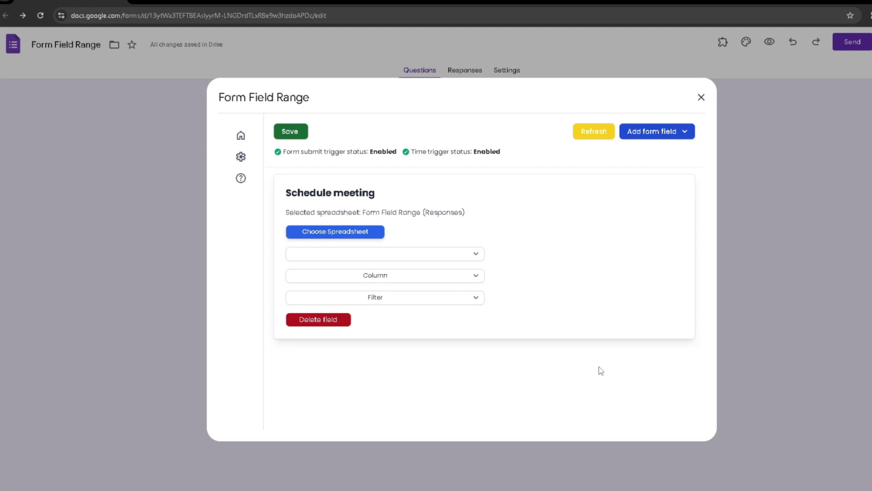
- Delete the add-on's Schedule meeting field mapping and confirm the removal
left_click(314, 321)
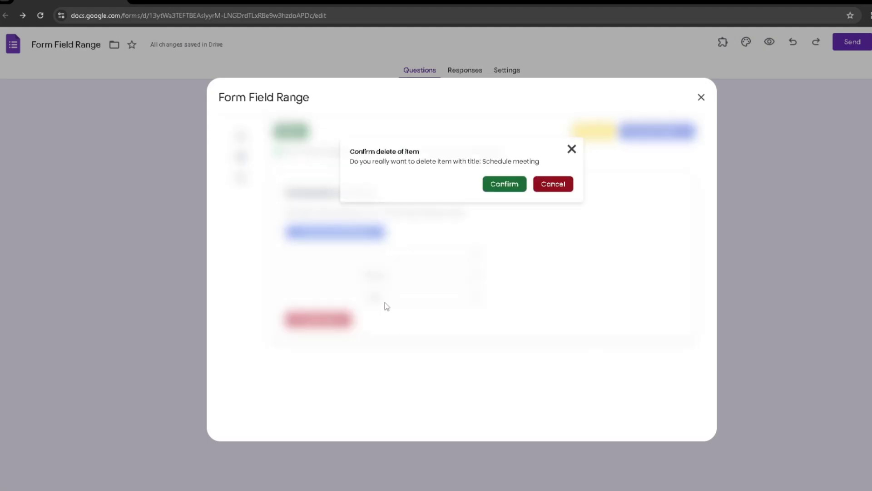
left_click(505, 186)
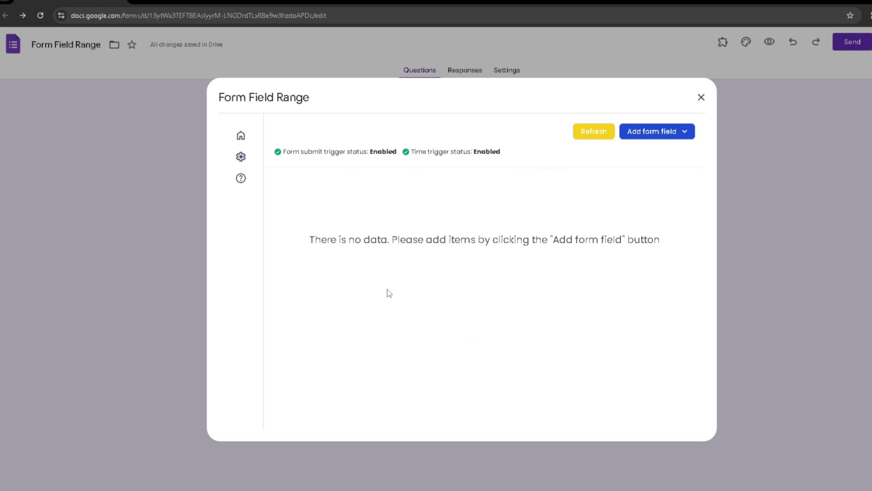
- Add a Schedule meeting field to Form Field Range, linked to the Schedule meeting sheet
left_click(677, 136)
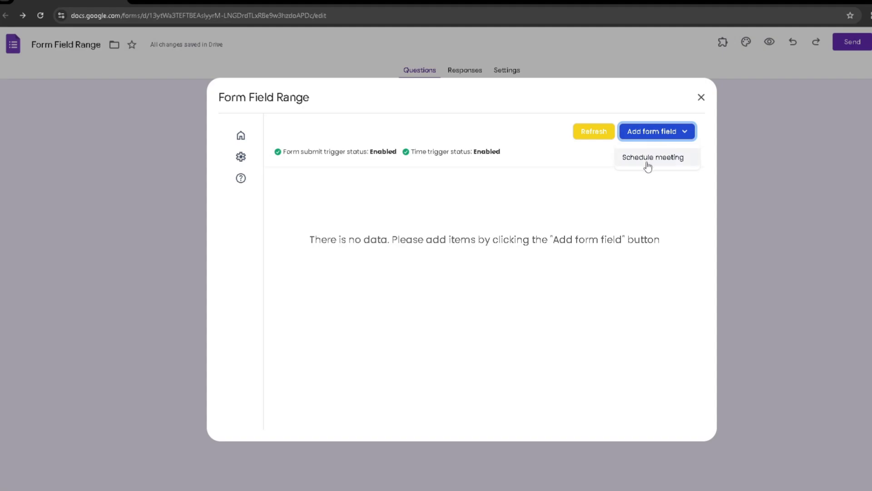
left_click(187, 3)
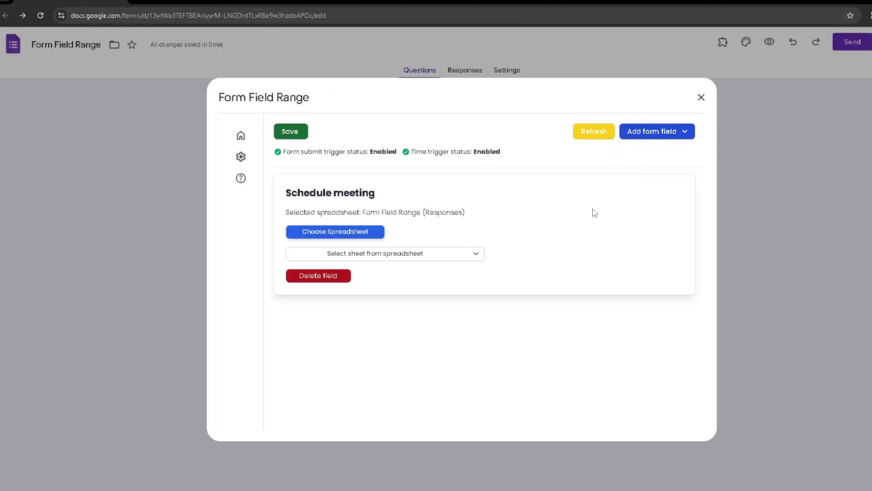
left_click(409, 256)
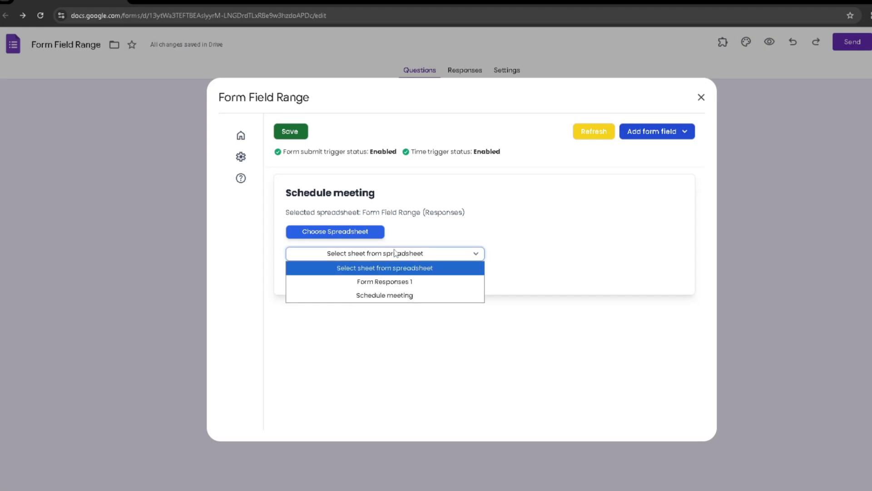
left_click(376, 299)
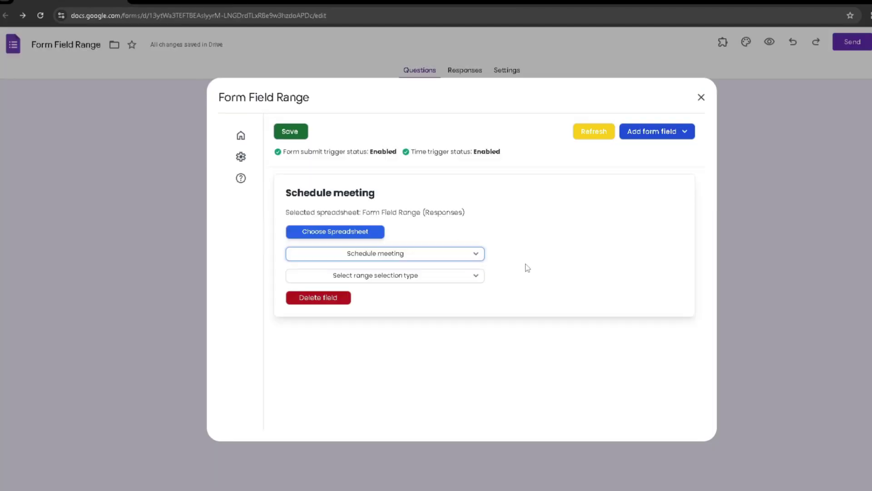
left_click(590, 286)
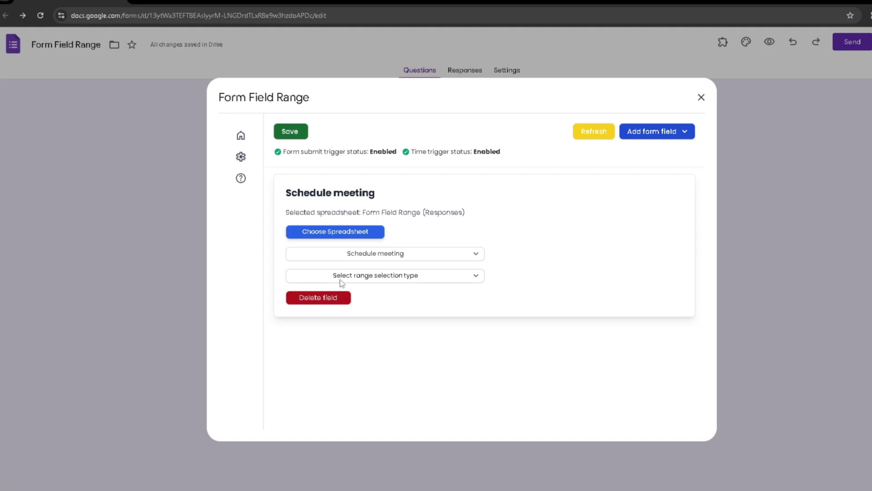
left_click(379, 278)
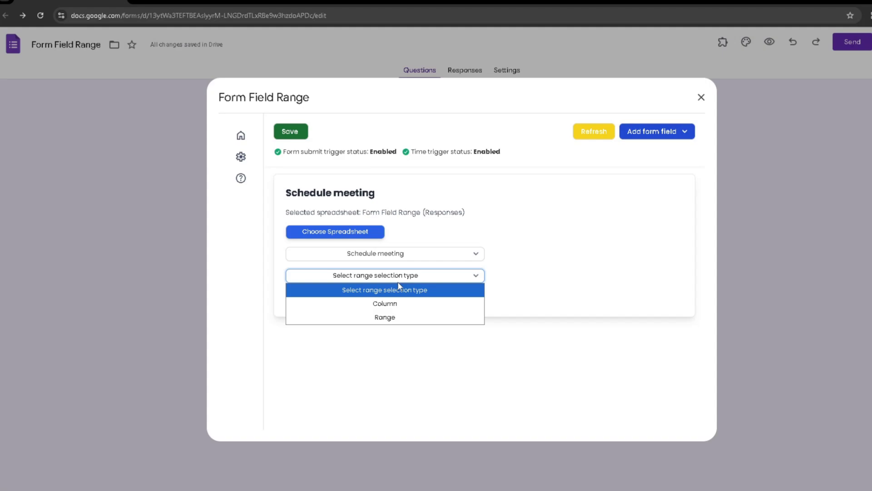
- Set the range selection type to Column and review the scheduling table data in the sheet
left_click(405, 303)
left_click(186, 4)
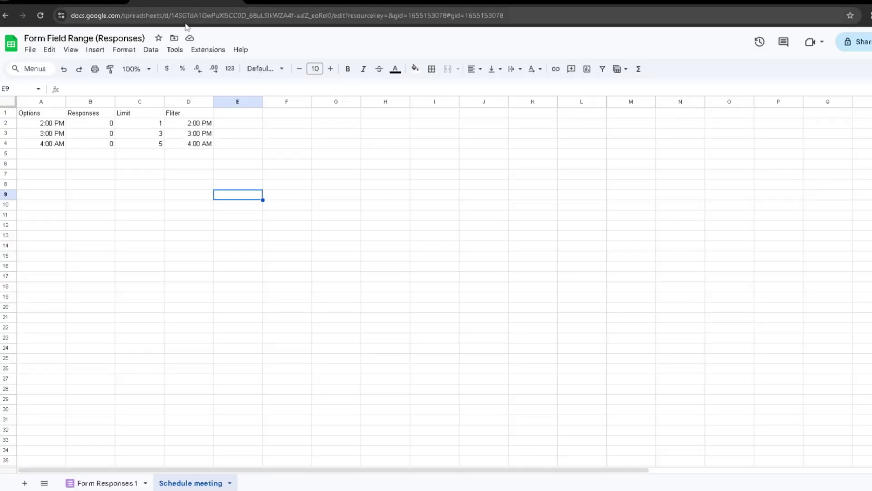
left_click_drag(46, 114, 91, 154)
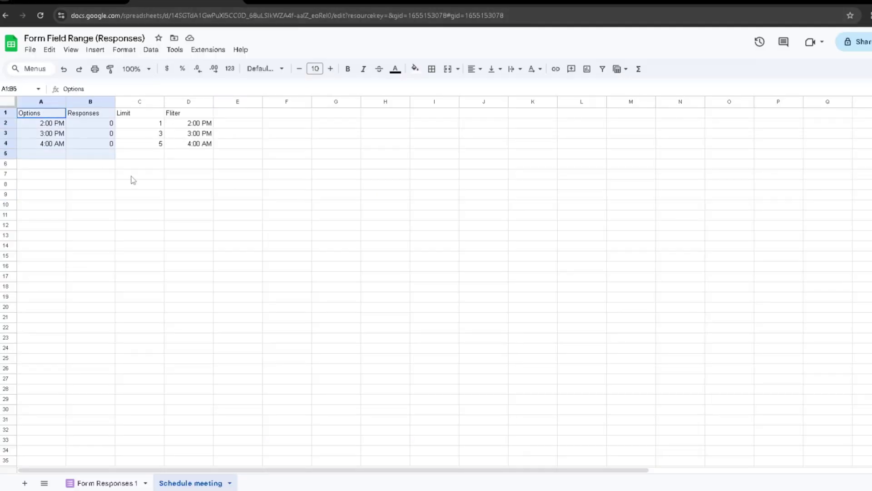
left_click_drag(134, 180, 529, 481)
scroll(160, 161, "up", 10)
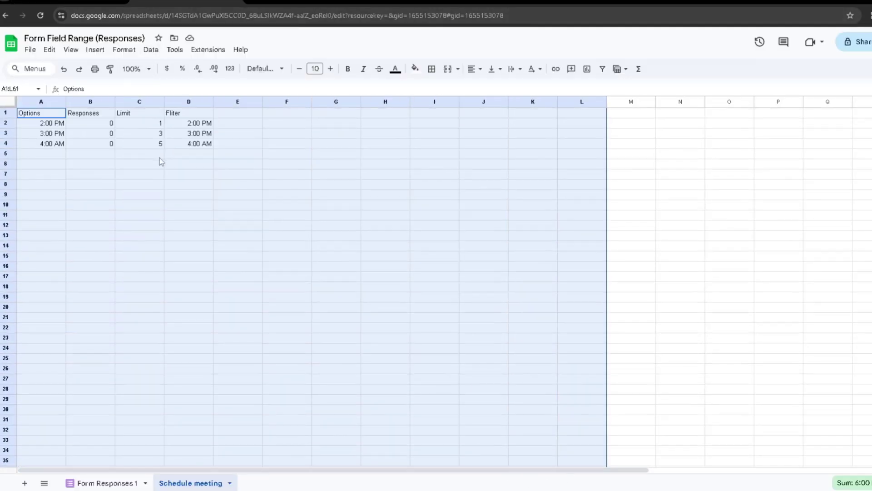
left_click(157, 162)
left_click(116, 7)
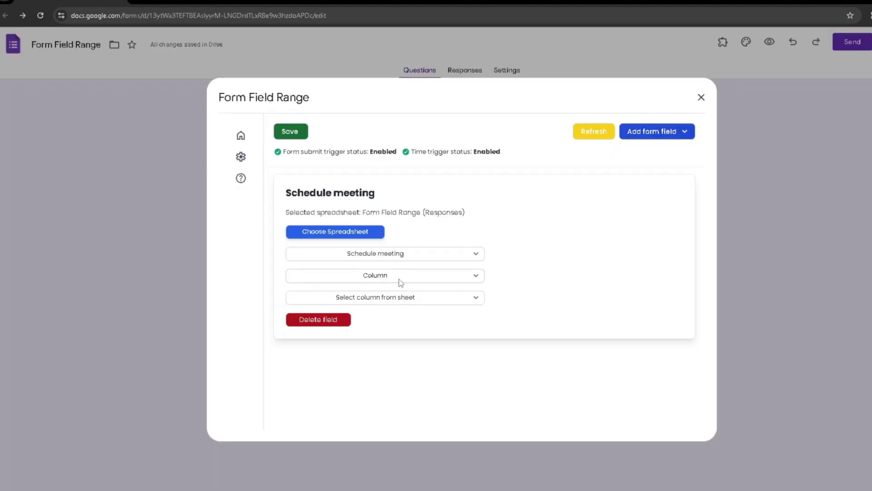
- Try the Range selection type, then switch the source back to a whole Column
left_click(399, 279)
left_click(387, 315)
left_click(378, 299)
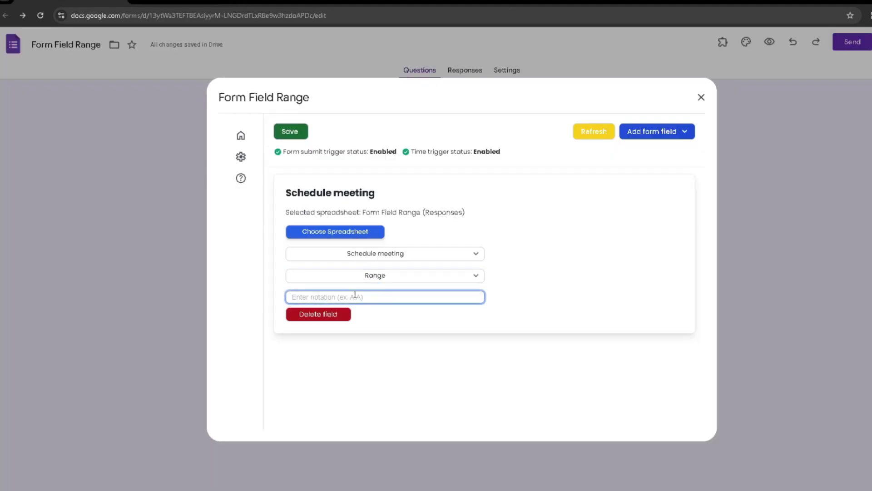
left_click(380, 278)
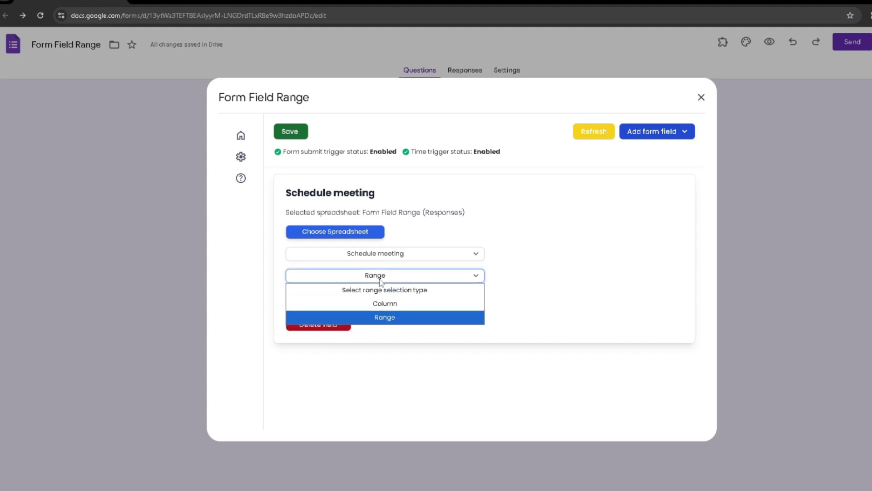
left_click(376, 304)
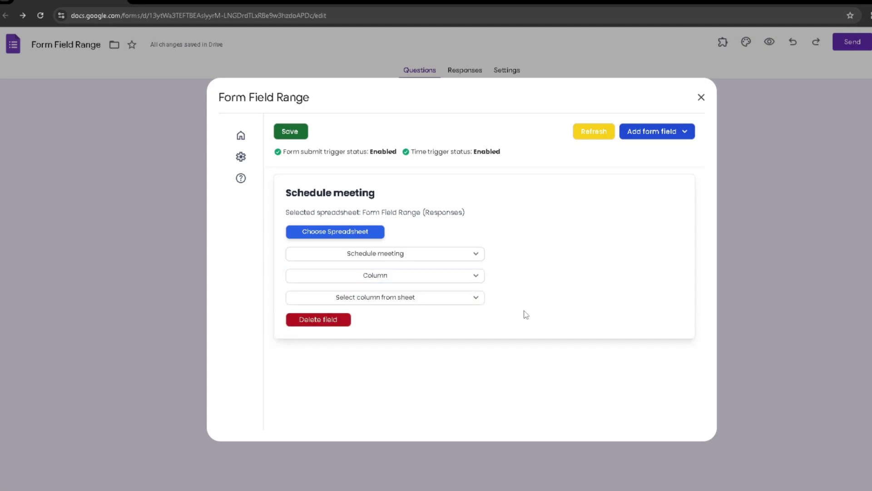
left_click(402, 297)
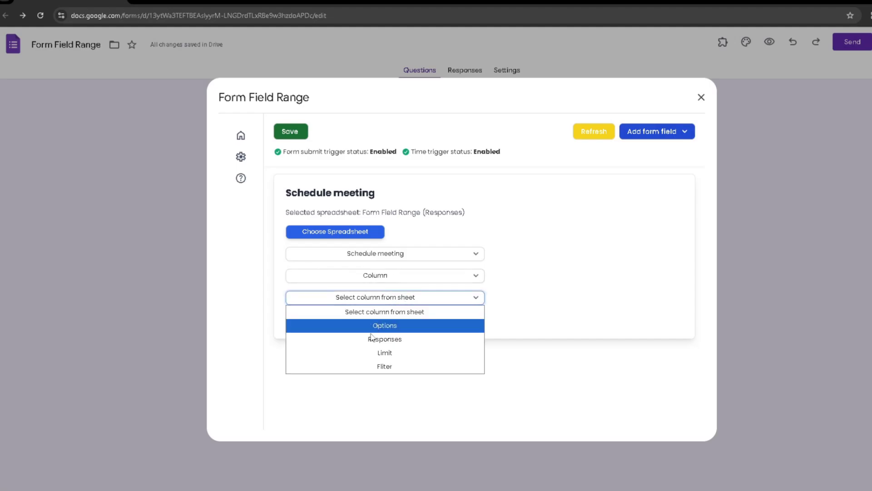
- Source the dropdown from the Fliter column (2:00 PM, 3:00 PM, 4:00 AM)
left_click(384, 365)
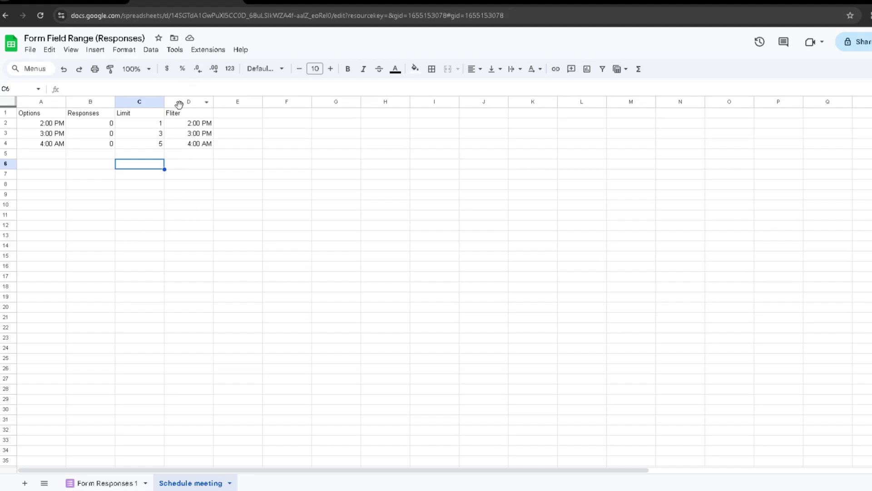
left_click_drag(180, 112, 191, 143)
left_click(214, 167)
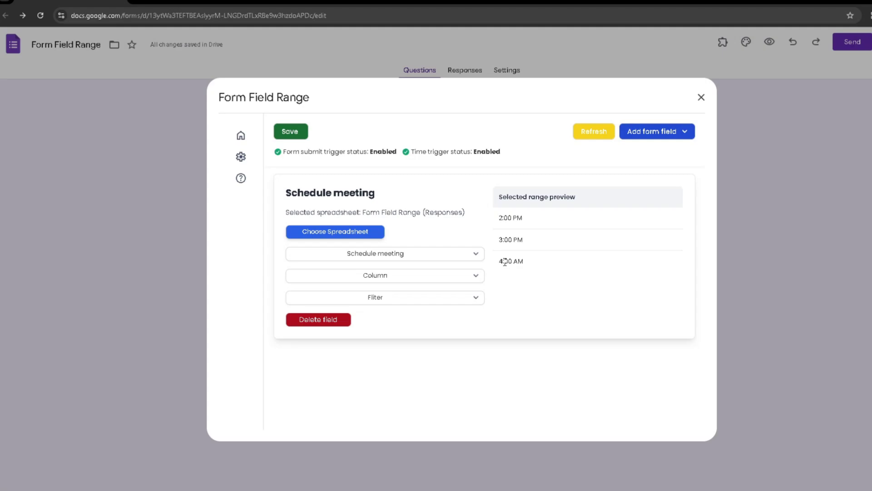
left_click(241, 157)
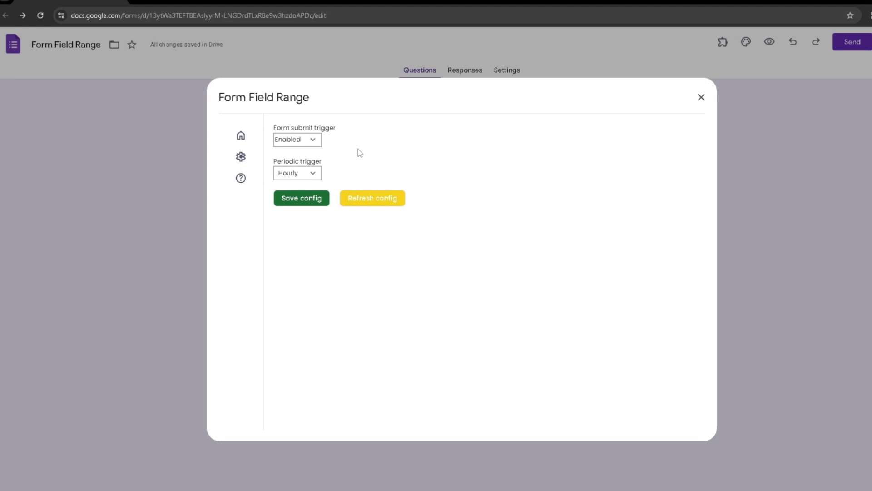
- Set the periodic trigger to Disabled and keep the form submit trigger Enabled
left_click(297, 173)
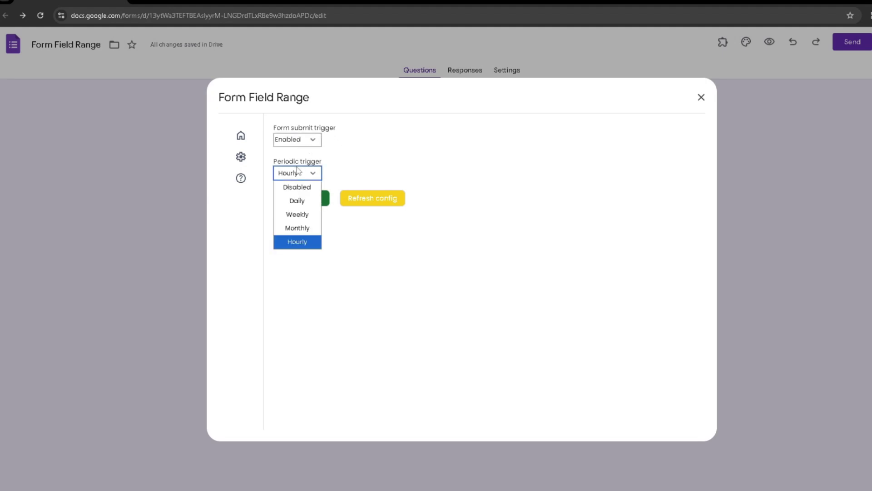
left_click(298, 186)
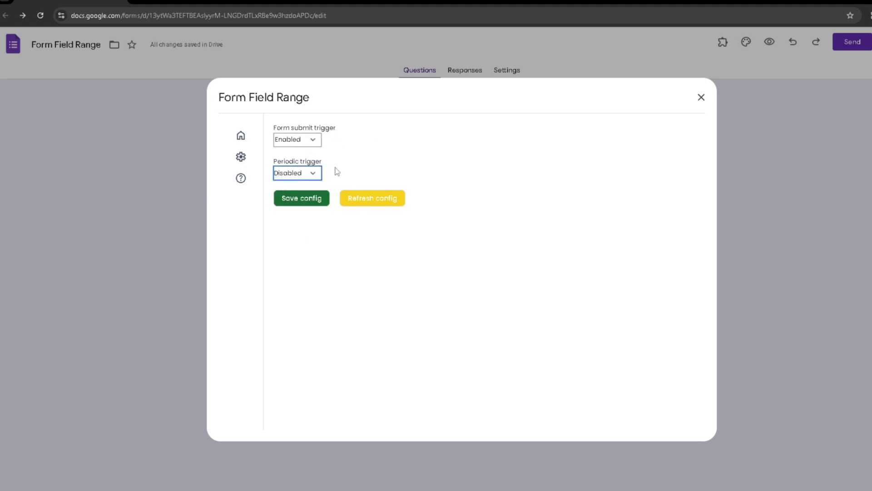
left_click(313, 140)
left_click(298, 168)
- Recheck the three filtered times in the sheet, then save the trigger configuration
left_click(186, 2)
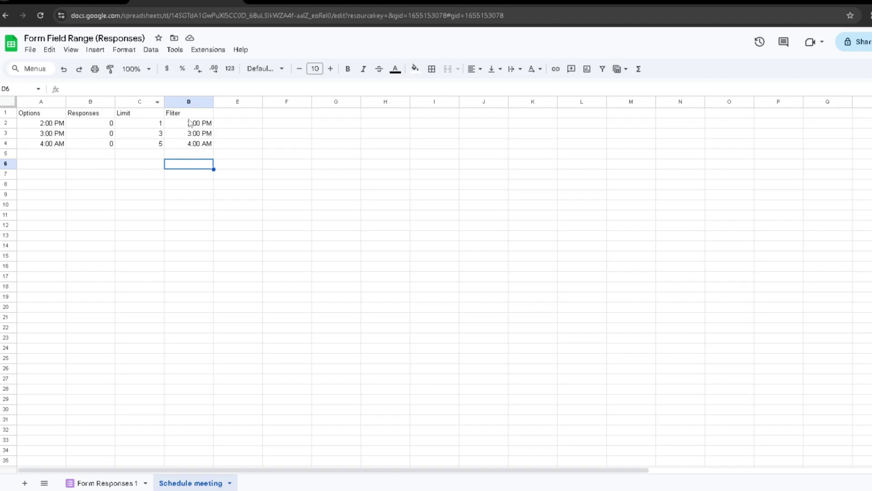
left_click_drag(185, 121, 188, 140)
double_click(182, 154)
left_click(68, 2)
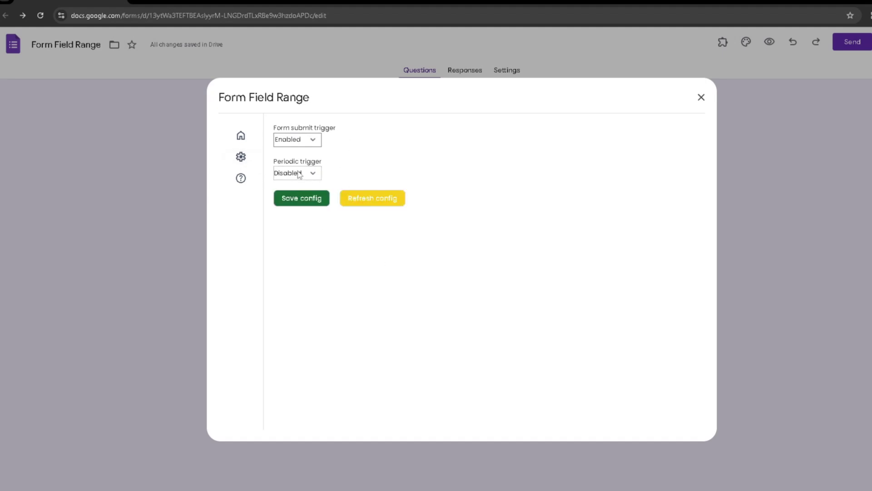
left_click(312, 172)
left_click(299, 173)
left_click(309, 197)
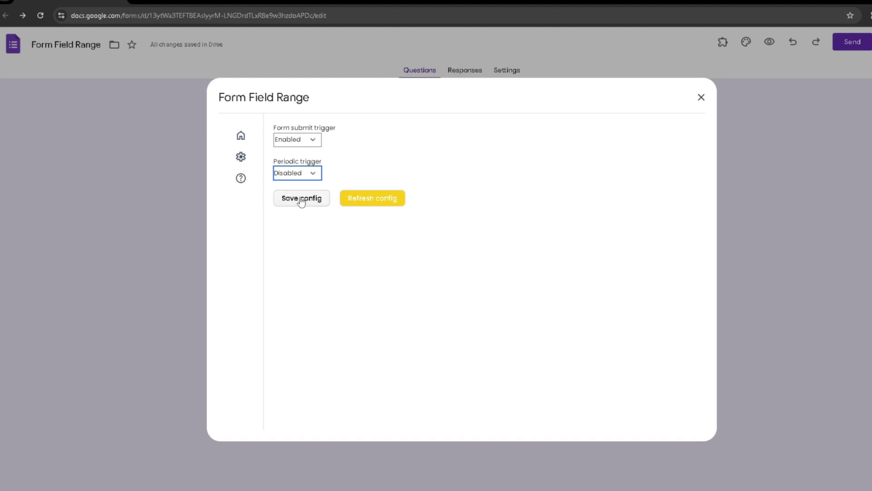
left_click(301, 200)
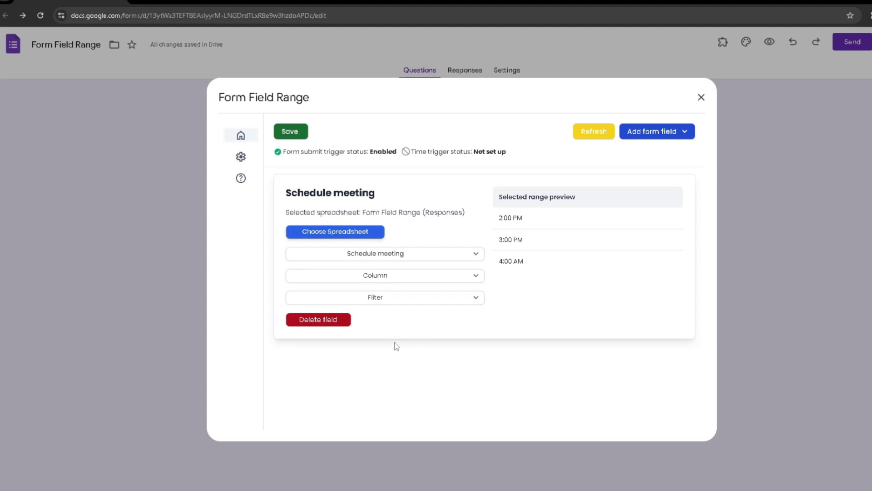
- Save the Schedule meeting mapping, close the add-on dialog and preview the form
left_click(287, 135)
left_click(702, 99)
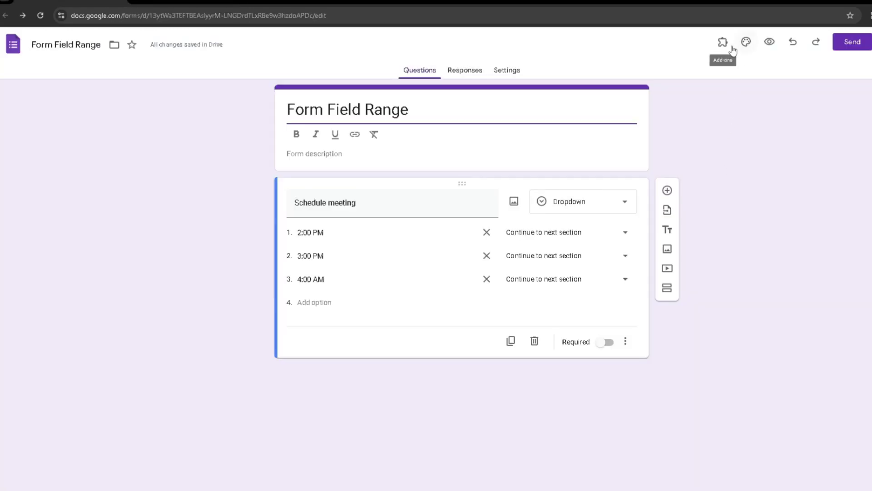
left_click(768, 46)
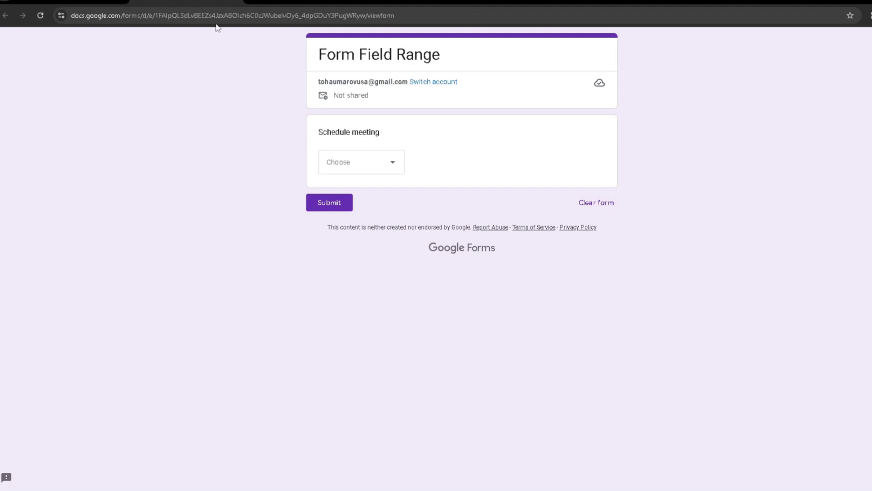
- Submit a test response choosing 2:00 PM for Schedule meeting and check the sheet counts
left_click(303, 1)
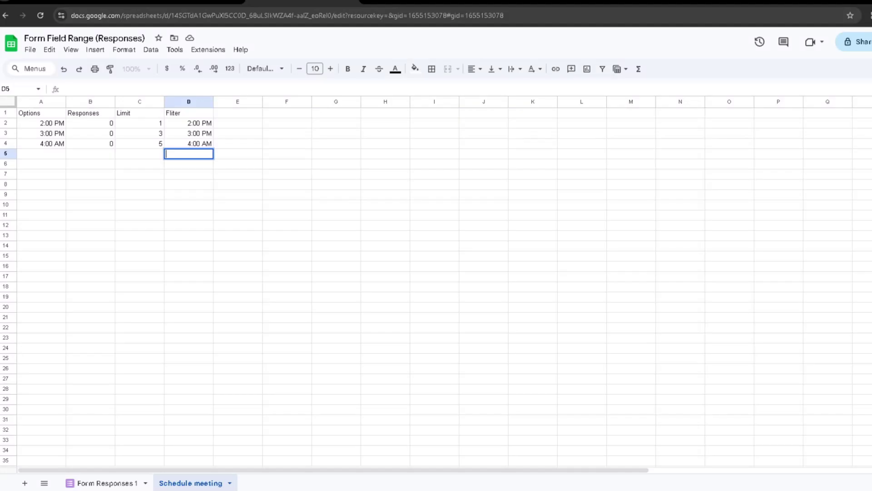
left_click(138, 178)
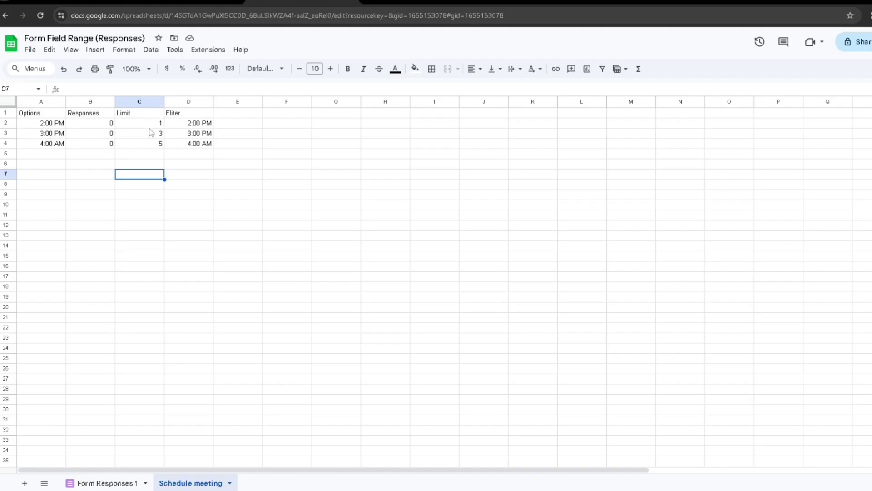
left_click(187, 1)
left_click(385, 168)
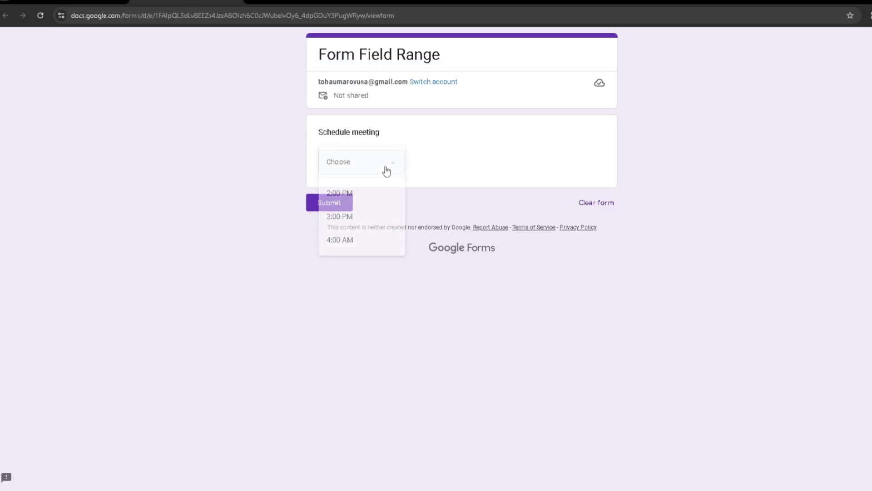
left_click(345, 193)
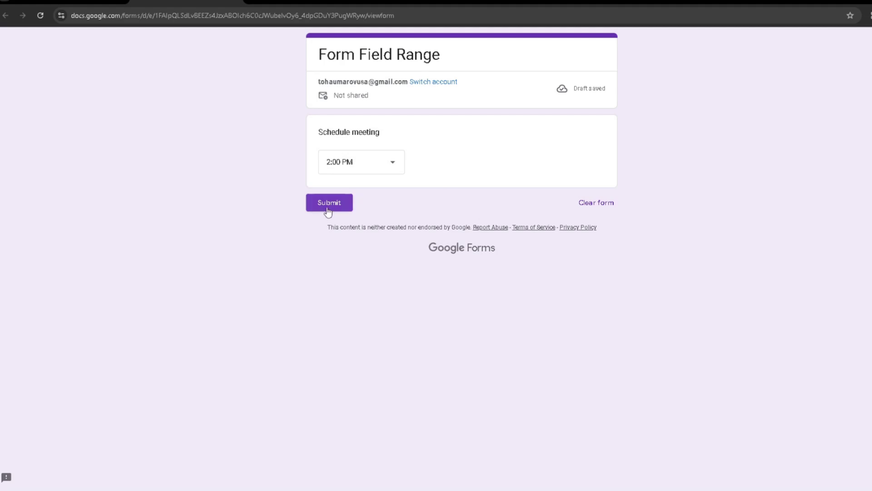
left_click(328, 207)
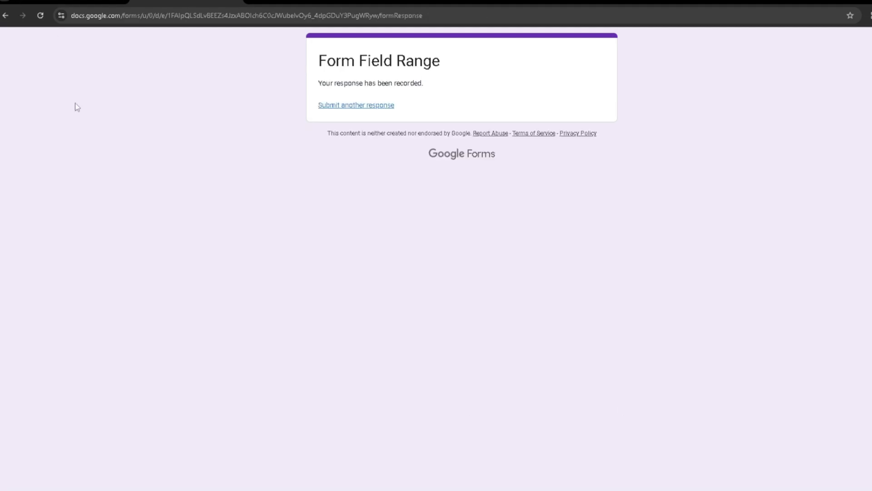
left_click(272, 2)
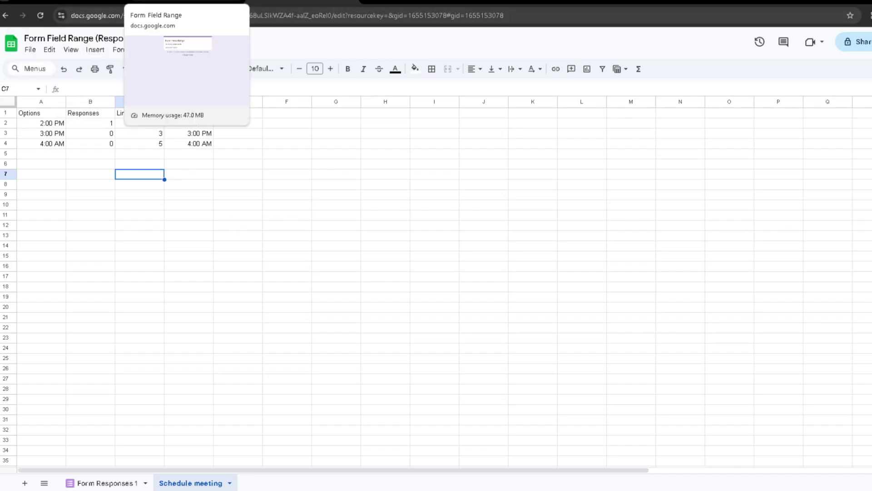
left_click(68, 2)
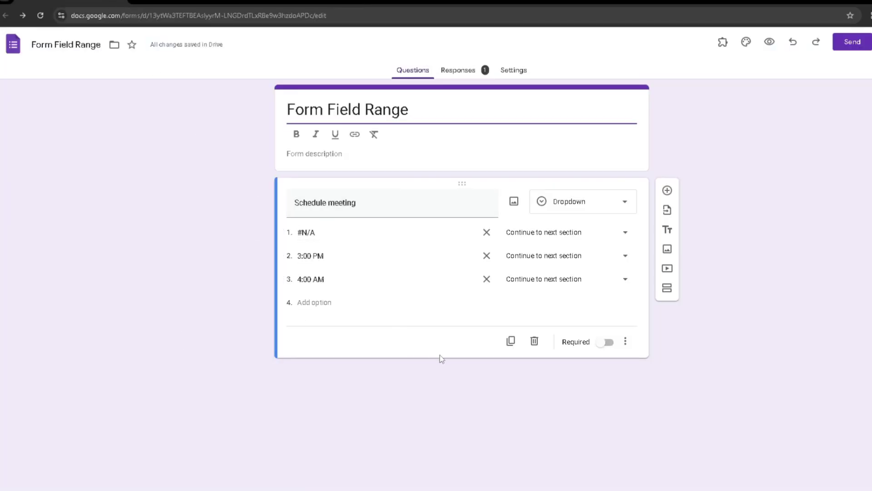
- Show the Form Responses 1 sheet holding the 2:00 PM booking and its timestamp
key("ctrl+Tab")
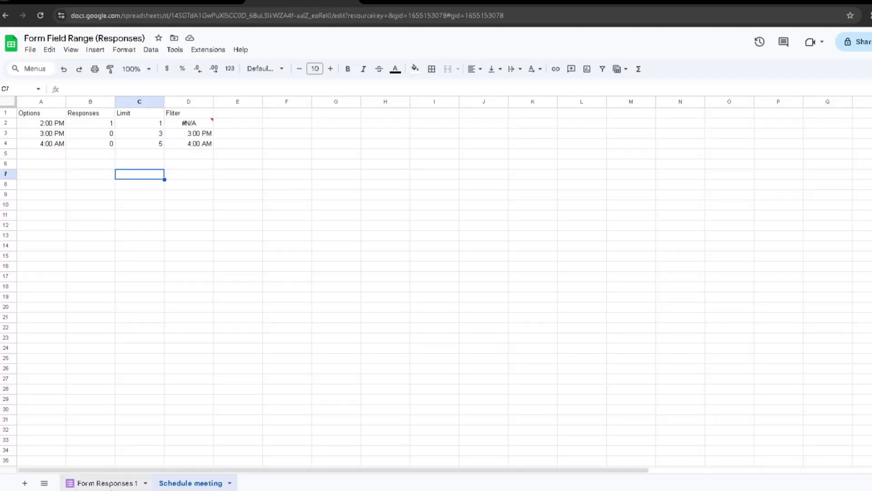
left_click(96, 483)
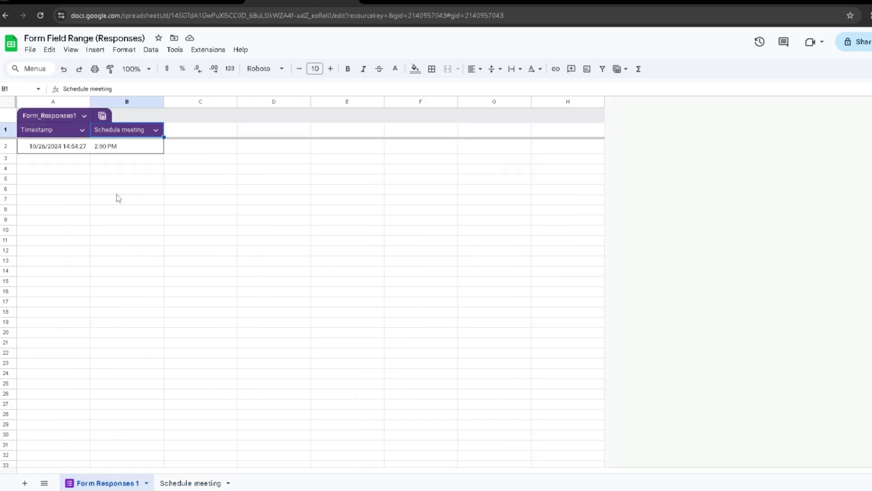